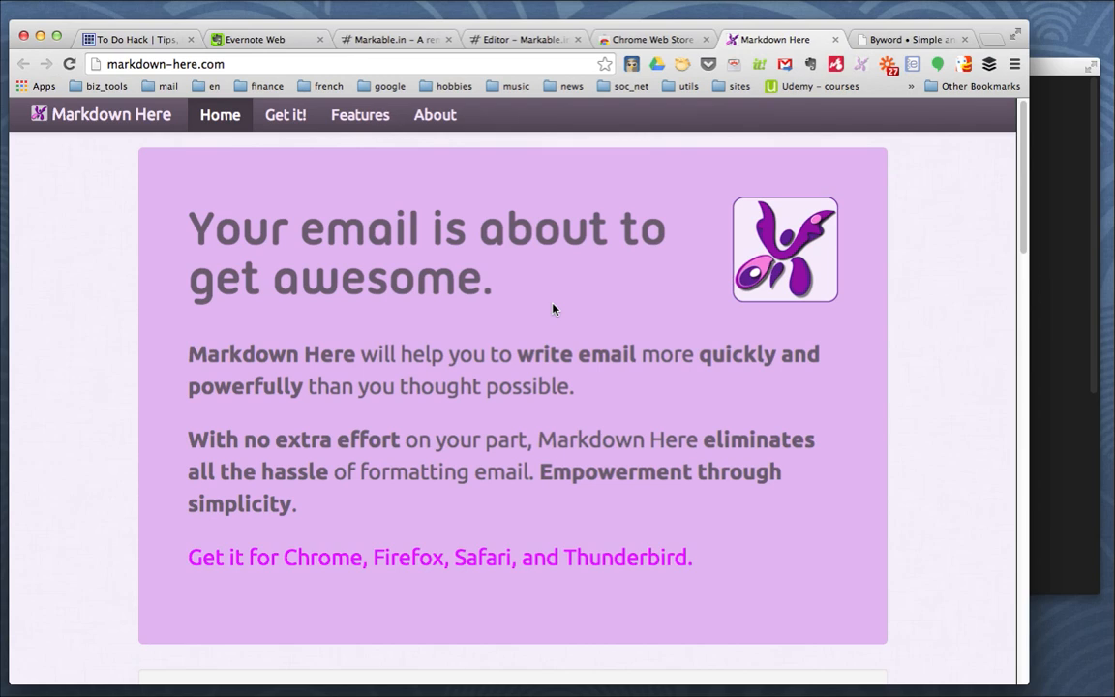
Switch to Evernote and replace the untitled note's body text with the Markdown call record template, using the text snippet "mdd".
click(242, 37)
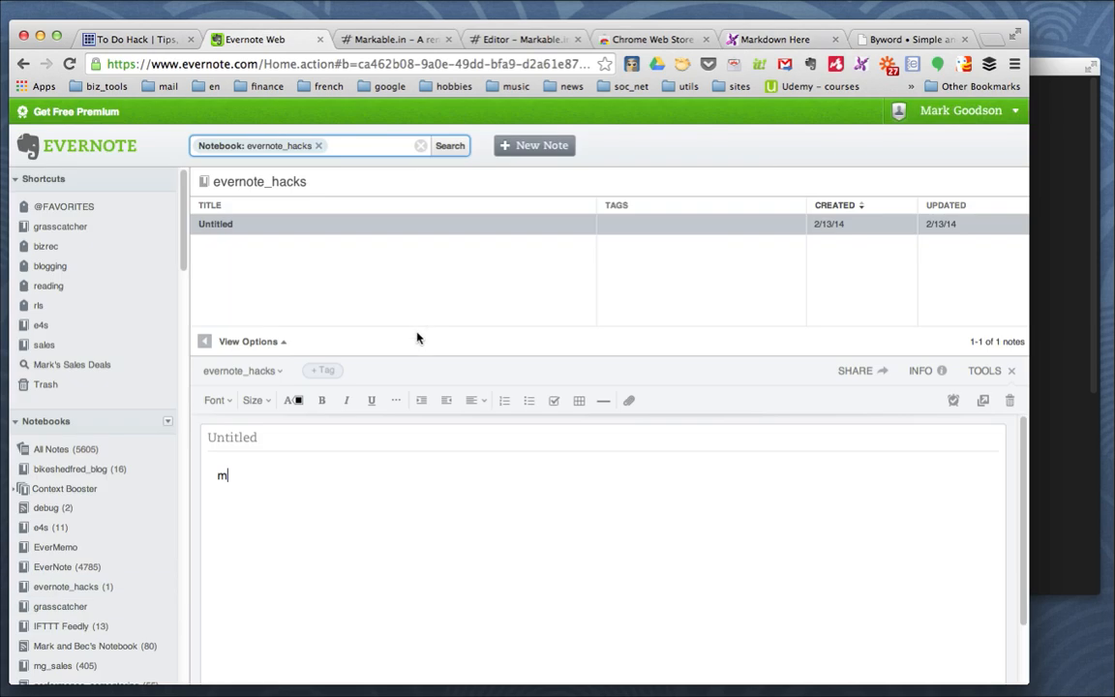
drag(239, 477, 209, 493)
text(mdd)
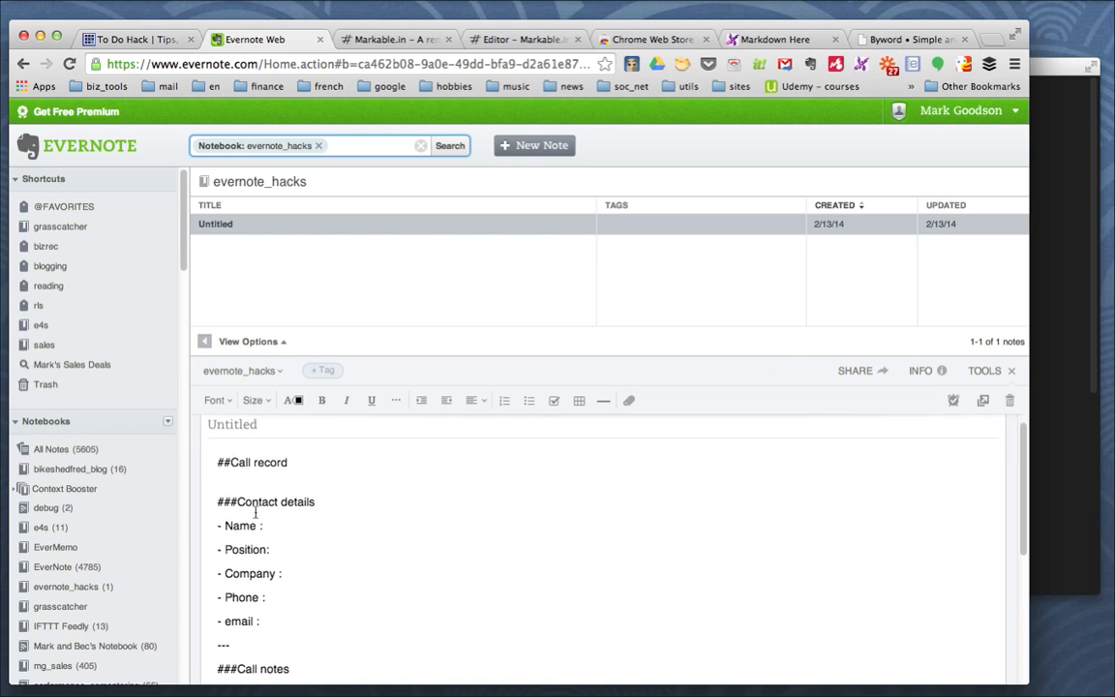
Look over the Markdown call record template and convert the note to rich formatting with Markdown Here.
scroll(377, 521, down, 2)
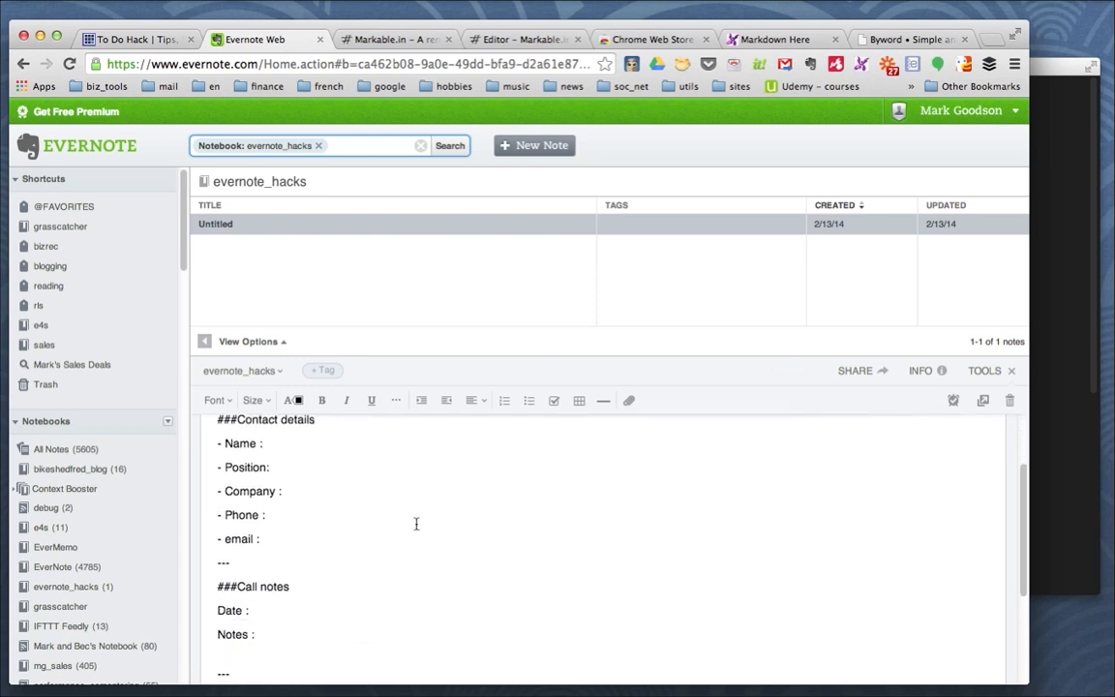
scroll(414, 522, down, 4)
scroll(415, 520, up, 6)
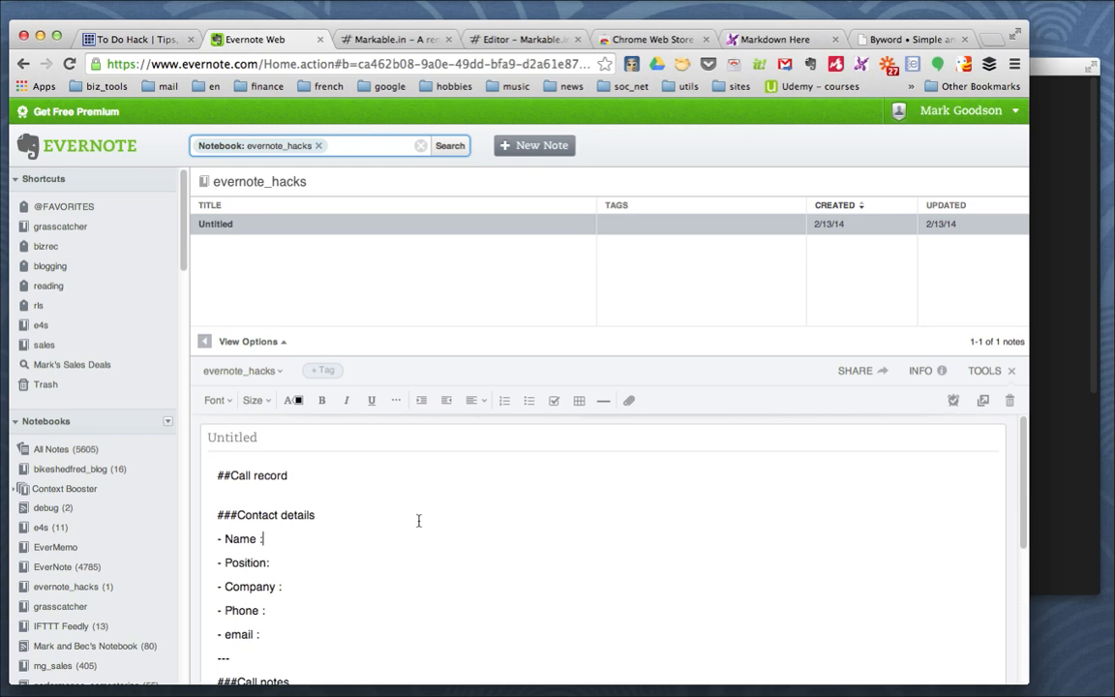
scroll(464, 523, down, 1)
scroll(464, 521, up, 1)
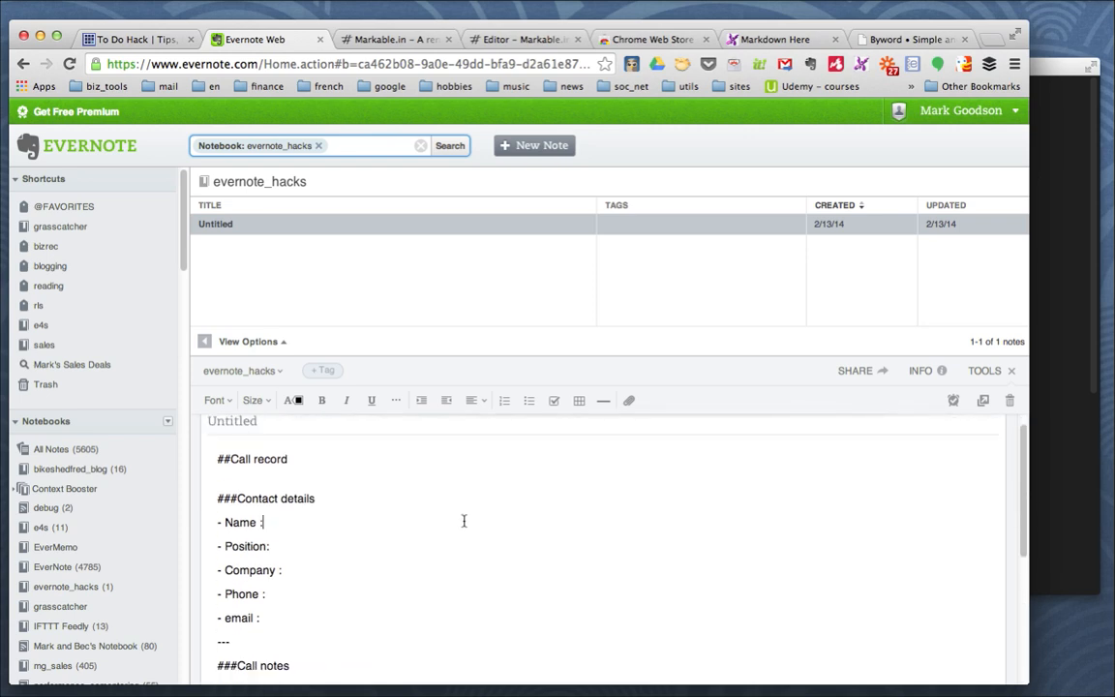
click(862, 67)
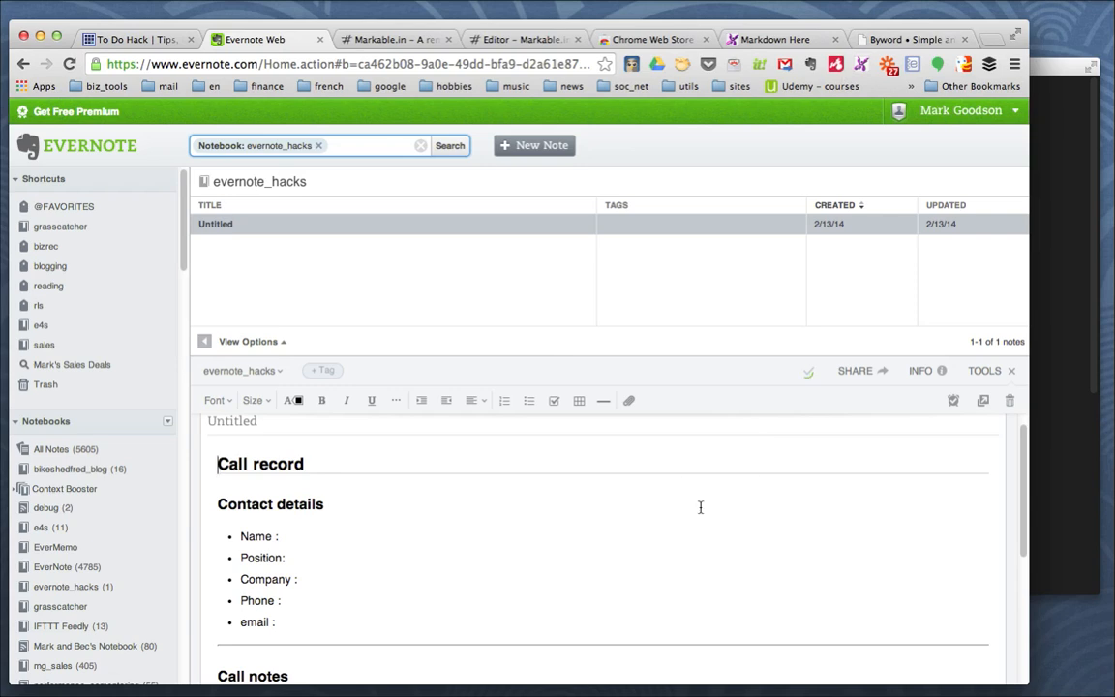
Review the formatted call record note from its contact details through the call notes and follow-up sections.
scroll(699, 503, down, 1)
scroll(699, 503, down, 5)
scroll(699, 503, up, 5)
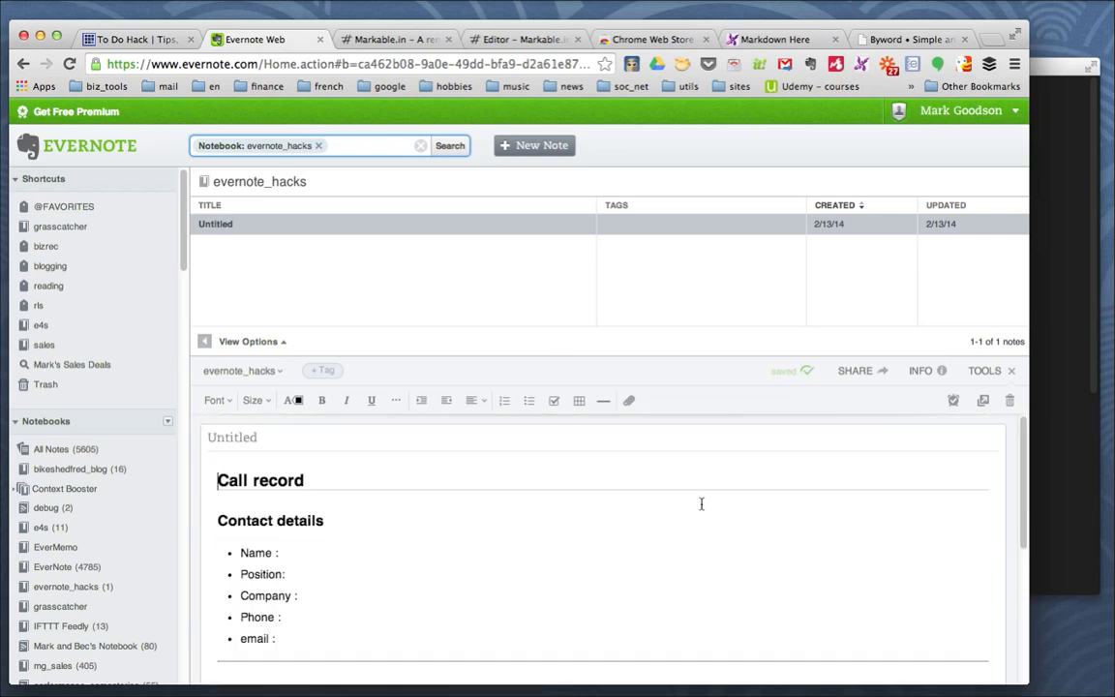
scroll(702, 504, down, 5)
scroll(702, 503, up, 5)
scroll(706, 503, down, 5)
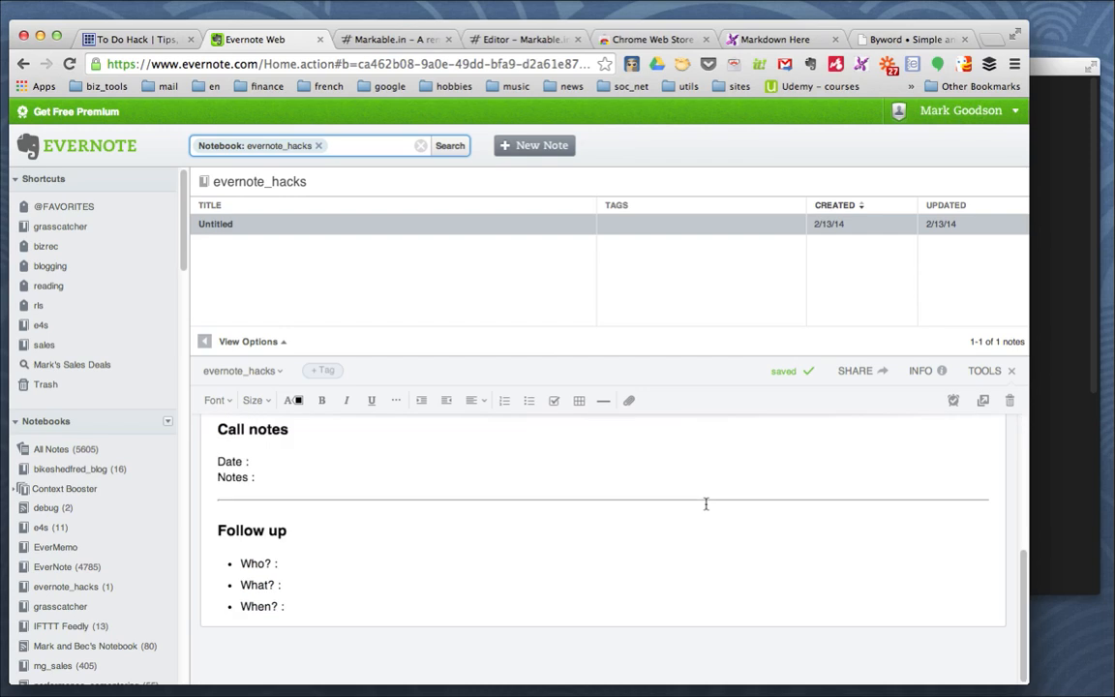
scroll(705, 503, up, 5)
scroll(706, 503, down, 1)
scroll(706, 504, up, 1)
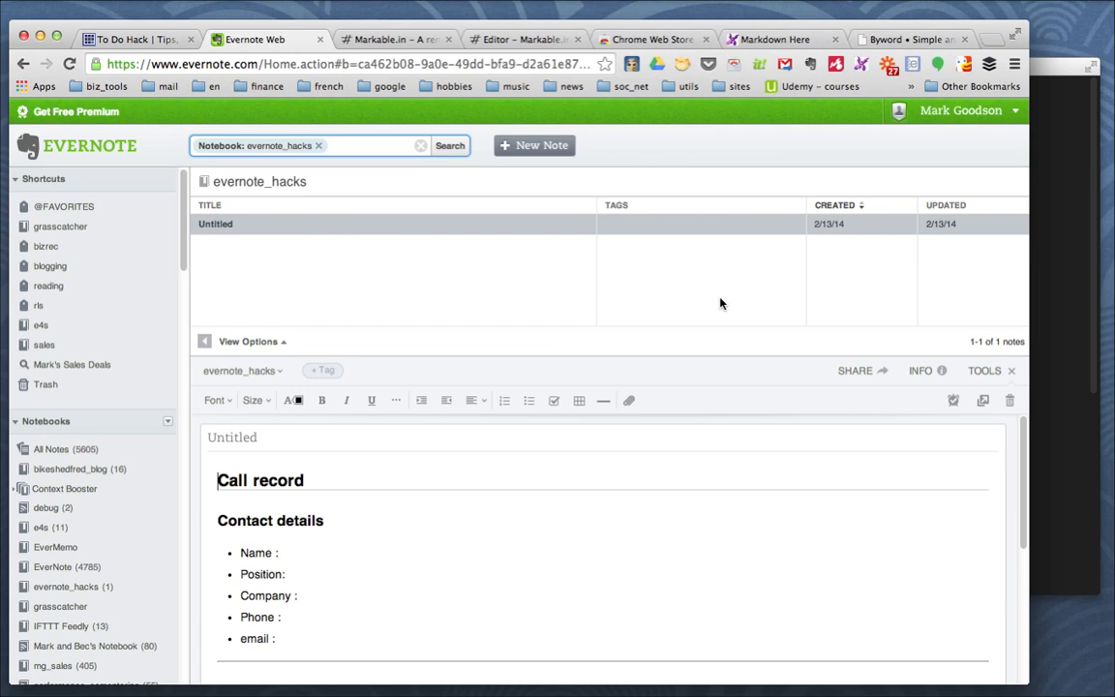
Switch to the Markable editor and save the call record to the Evernote notebook evernote_hacks in HTML format.
click(387, 39)
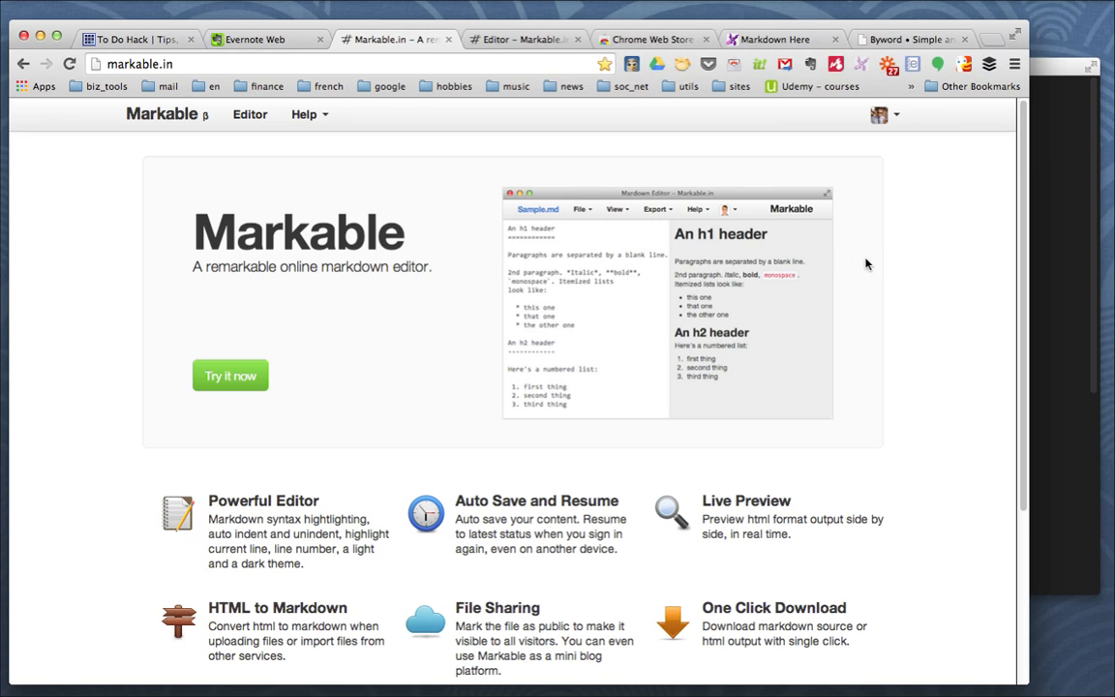
click(501, 43)
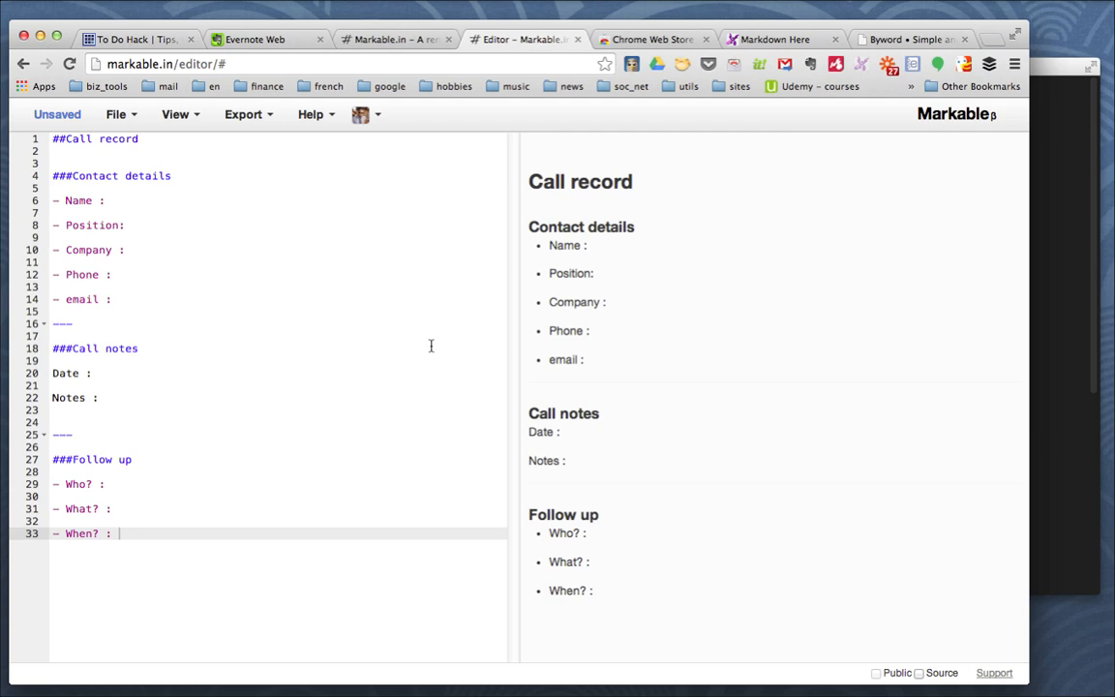
click(263, 120)
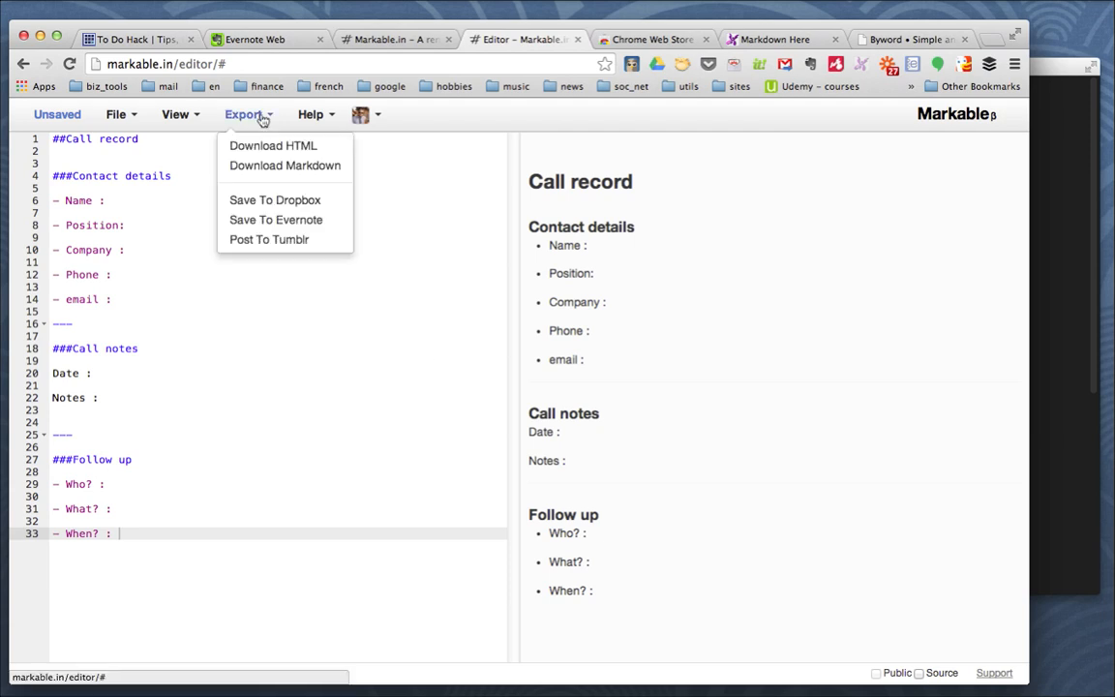
click(287, 221)
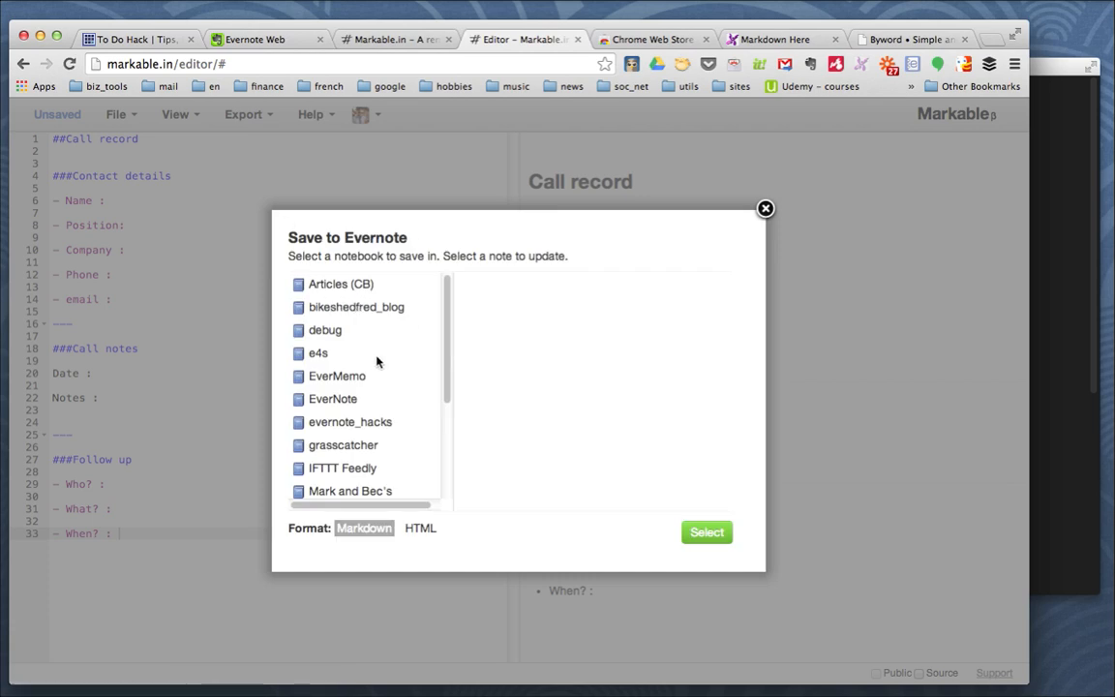
click(329, 422)
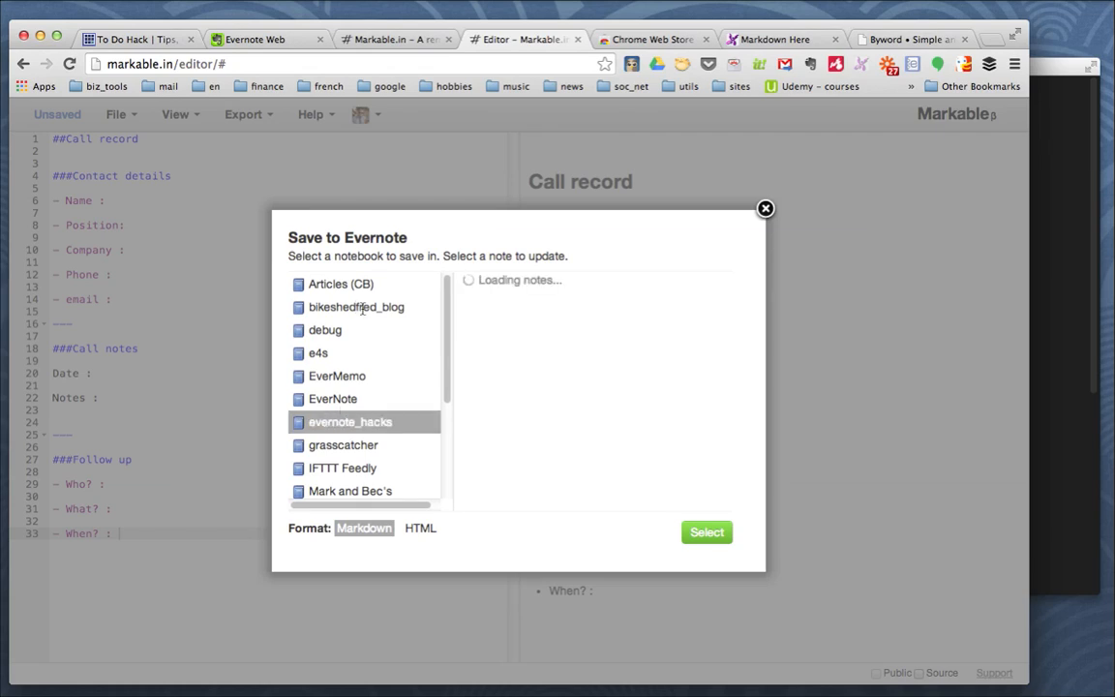
click(421, 528)
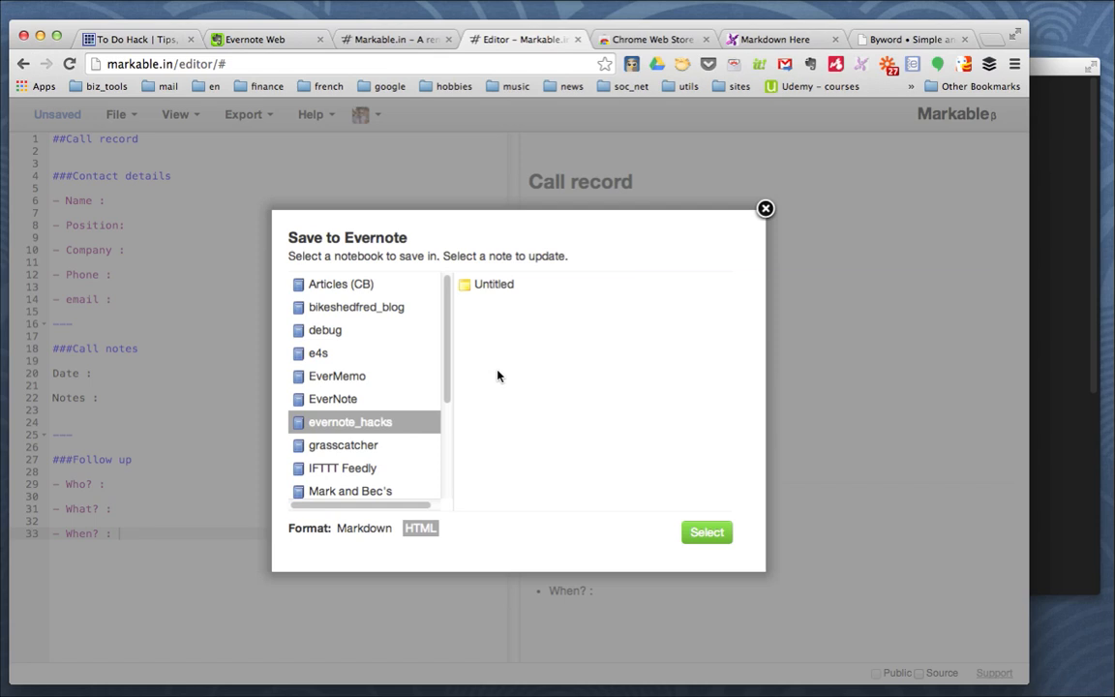
click(704, 531)
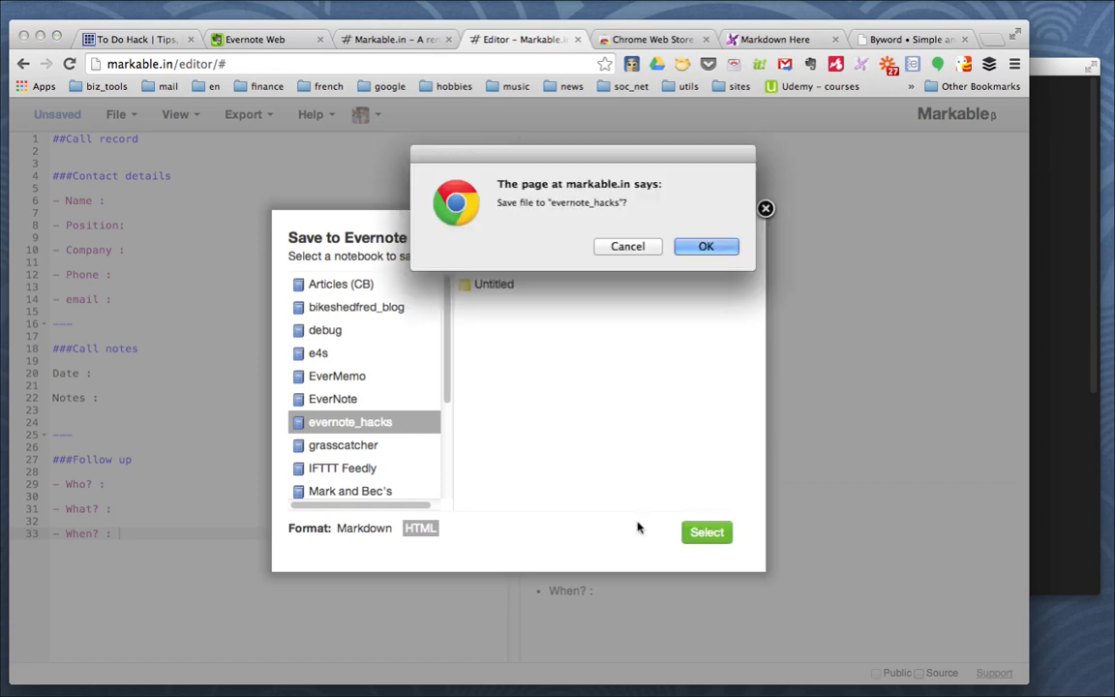
click(706, 245)
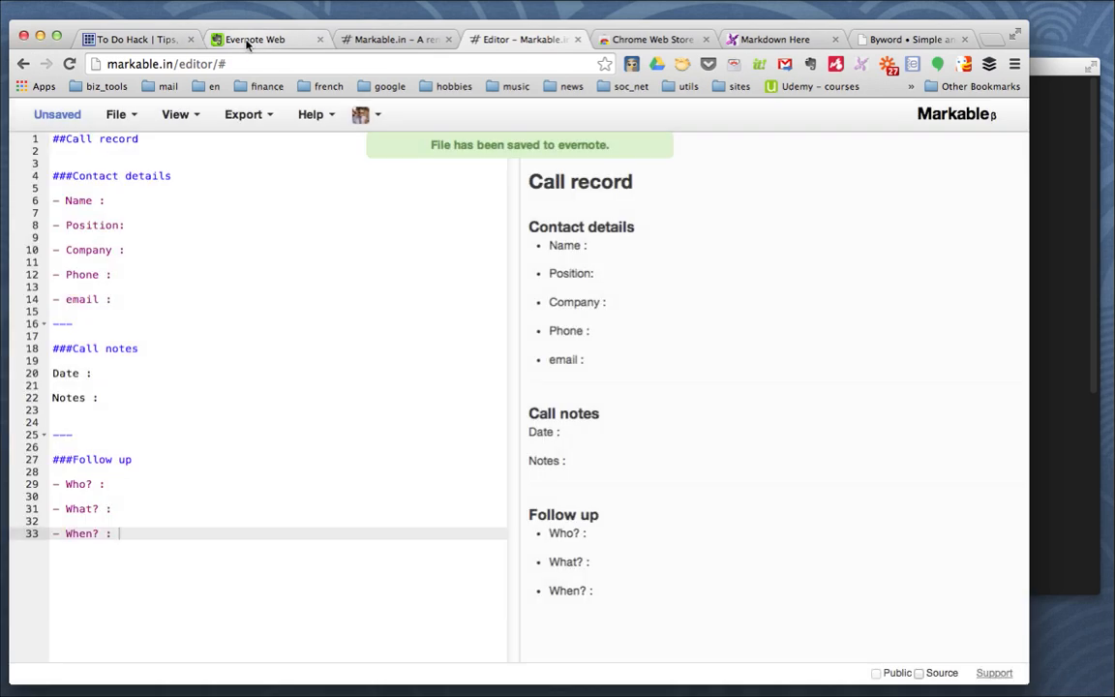
Switch to Evernote, reload it, and examine the exported note named Unsaved in the evernote_hacks notebook.
click(250, 39)
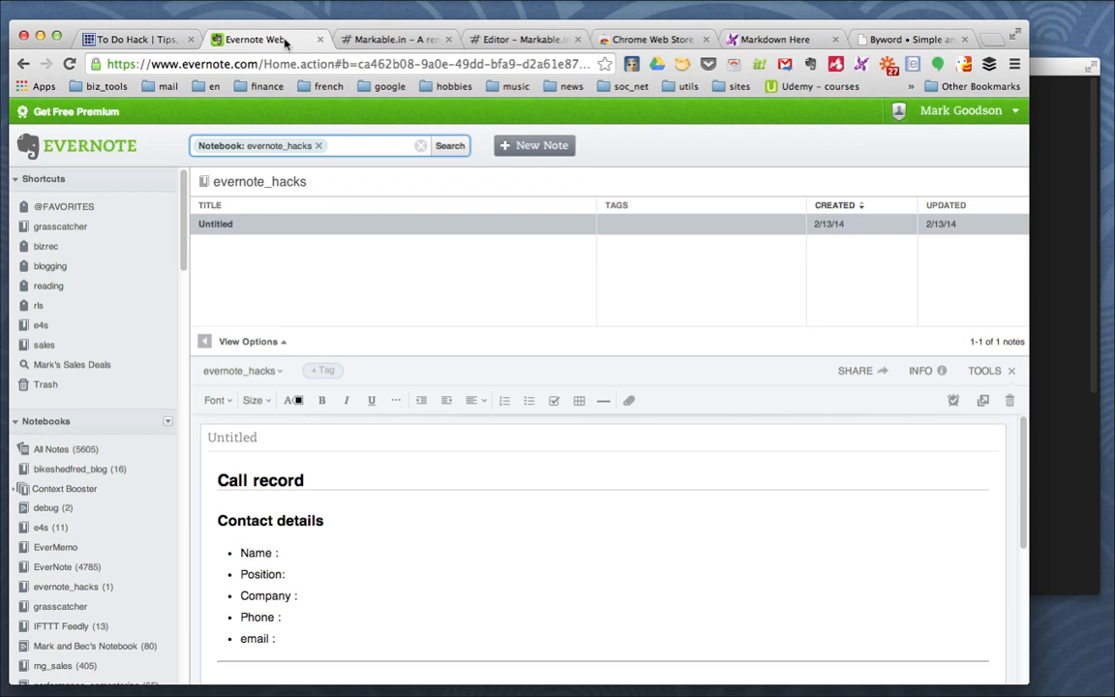
click(68, 63)
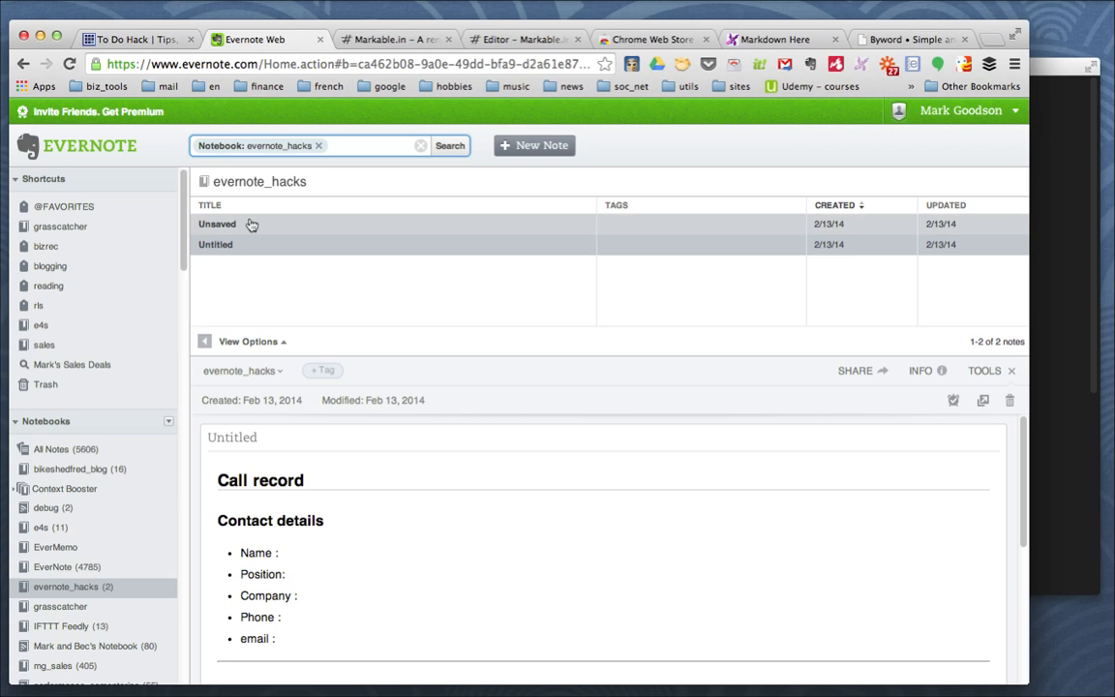
click(249, 225)
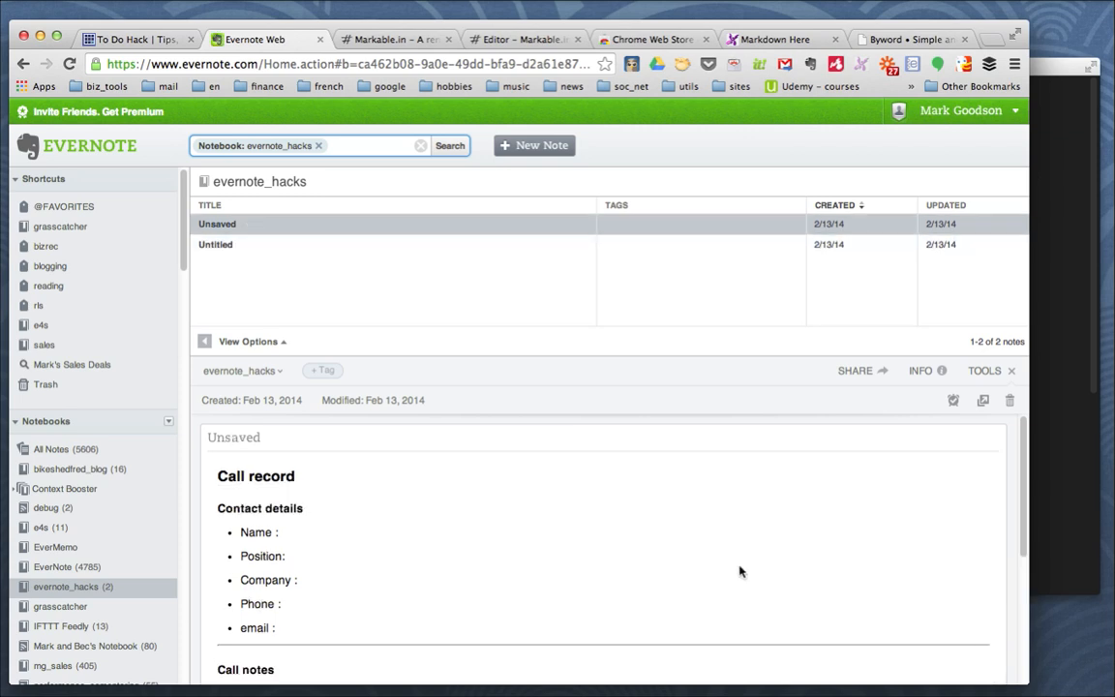
scroll(580, 521, down, 3)
scroll(573, 516, up, 3)
scroll(572, 514, down, 3)
scroll(575, 511, up, 3)
Switch back to the Markable editor and look at its available export destinations.
click(522, 41)
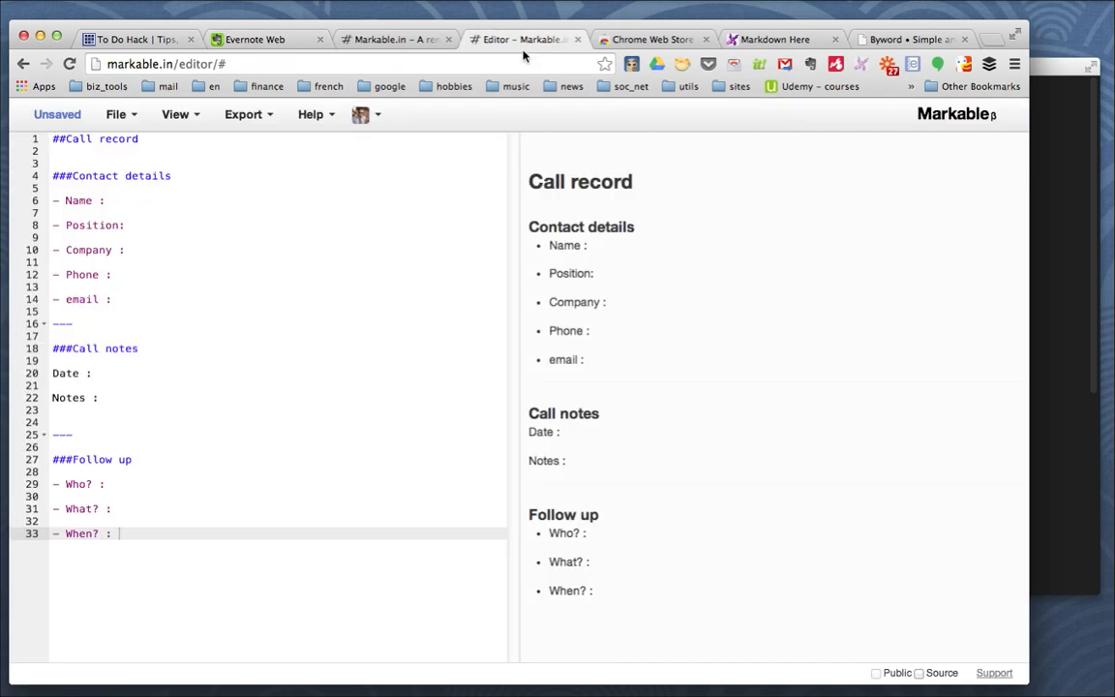
click(257, 120)
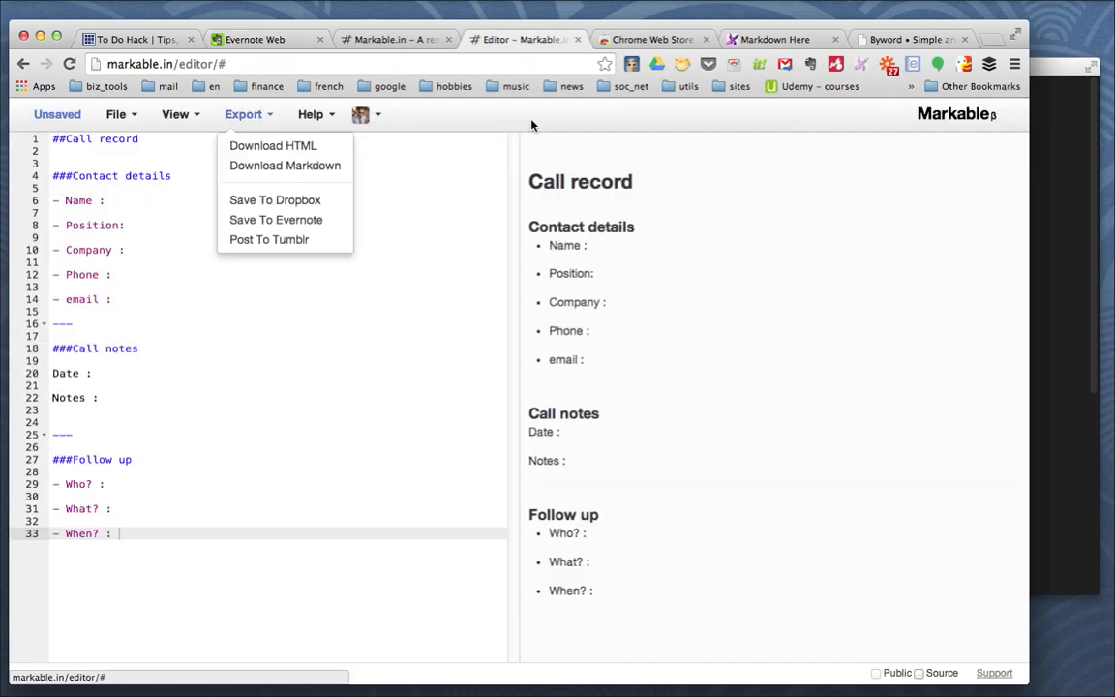
click(760, 124)
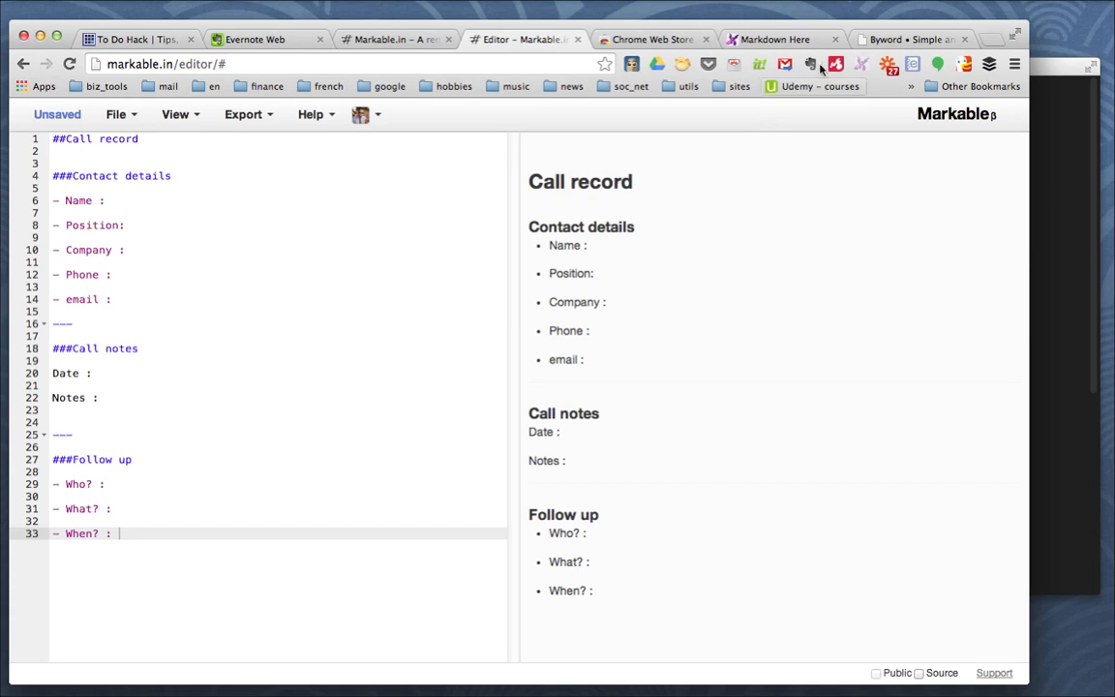
Switch to the Byword document and look over its Markdown call record template.
click(1045, 71)
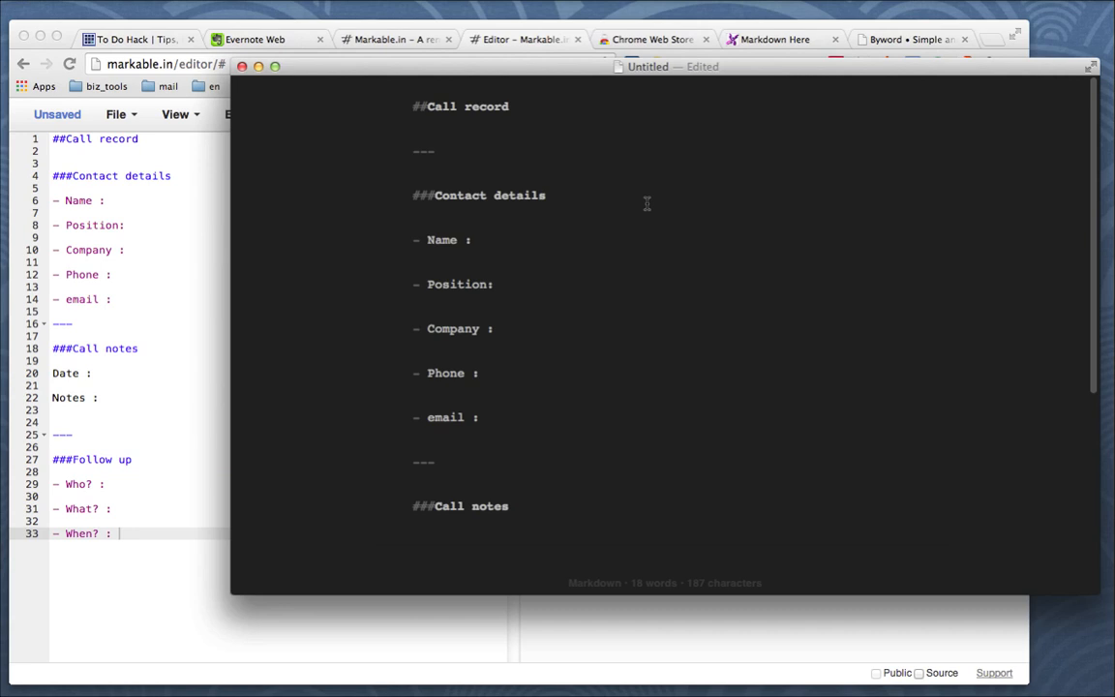
scroll(635, 209, down, 2)
scroll(627, 207, up, 2)
Switch to the Byword website in the browser and look over its product and feature descriptions.
click(987, 27)
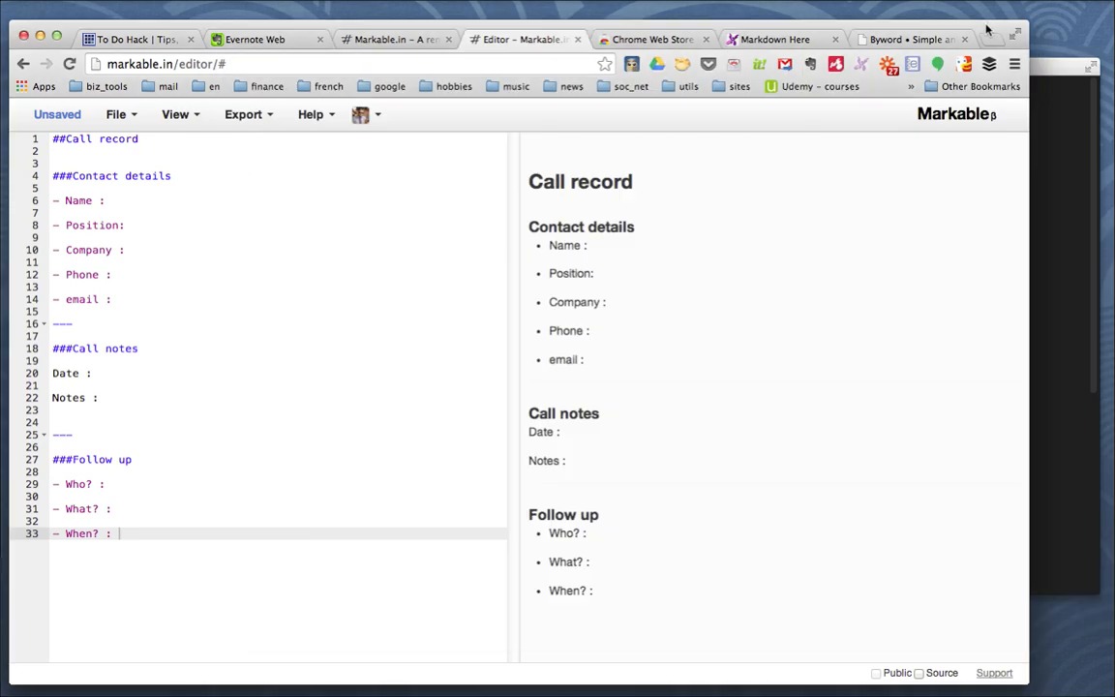
click(880, 39)
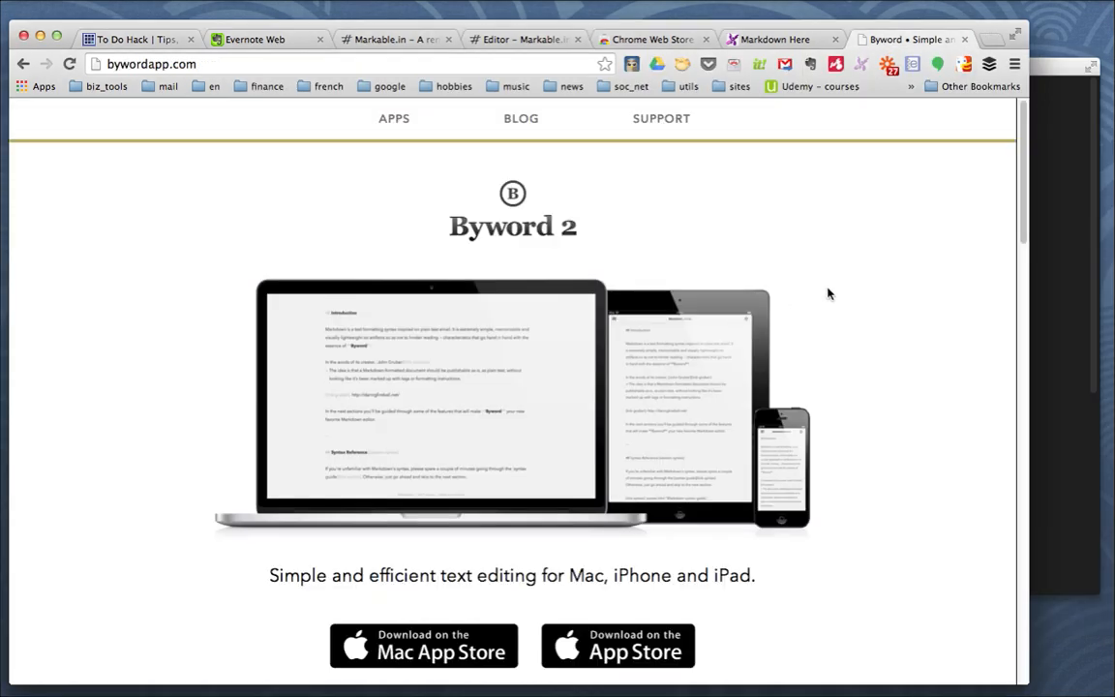
scroll(782, 304, down, 5)
scroll(868, 299, down, 2)
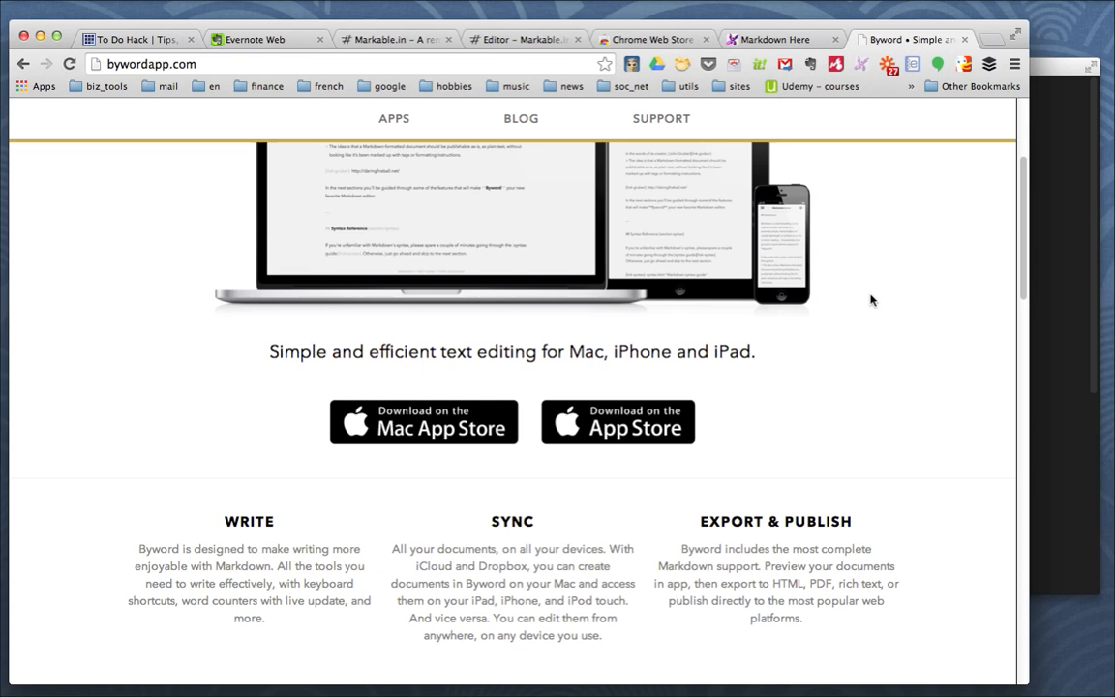
scroll(870, 300, up, 5)
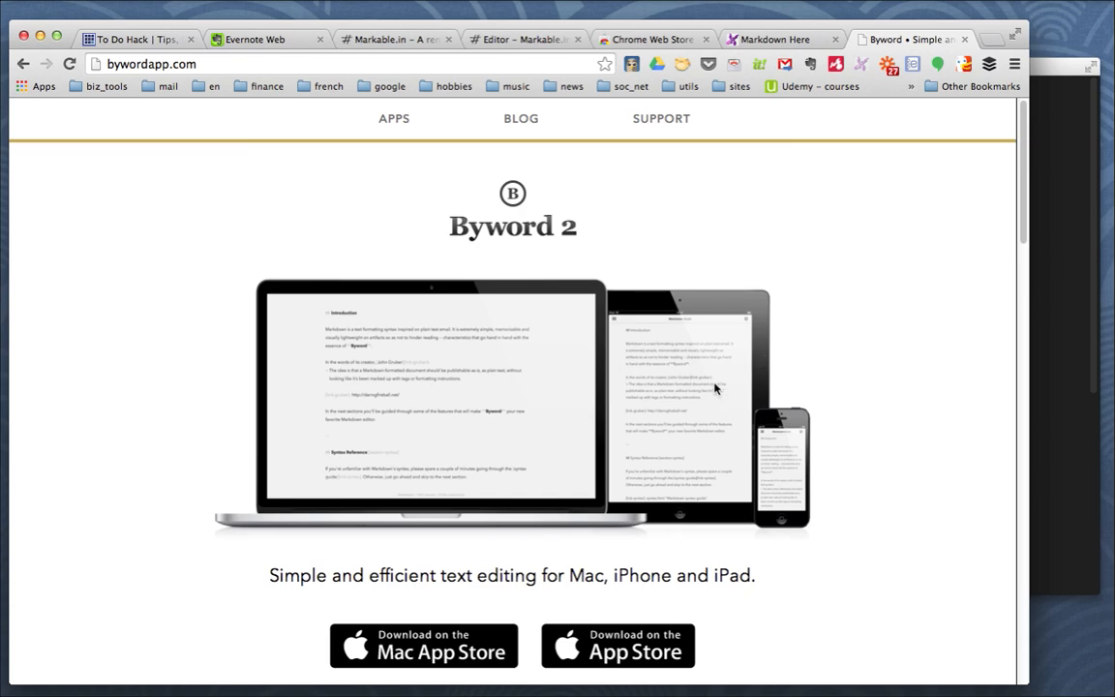
Return to the Byword document and examine the Markdown call record template from the contact details to the follow-up section.
click(1055, 112)
scroll(629, 339, down, 6)
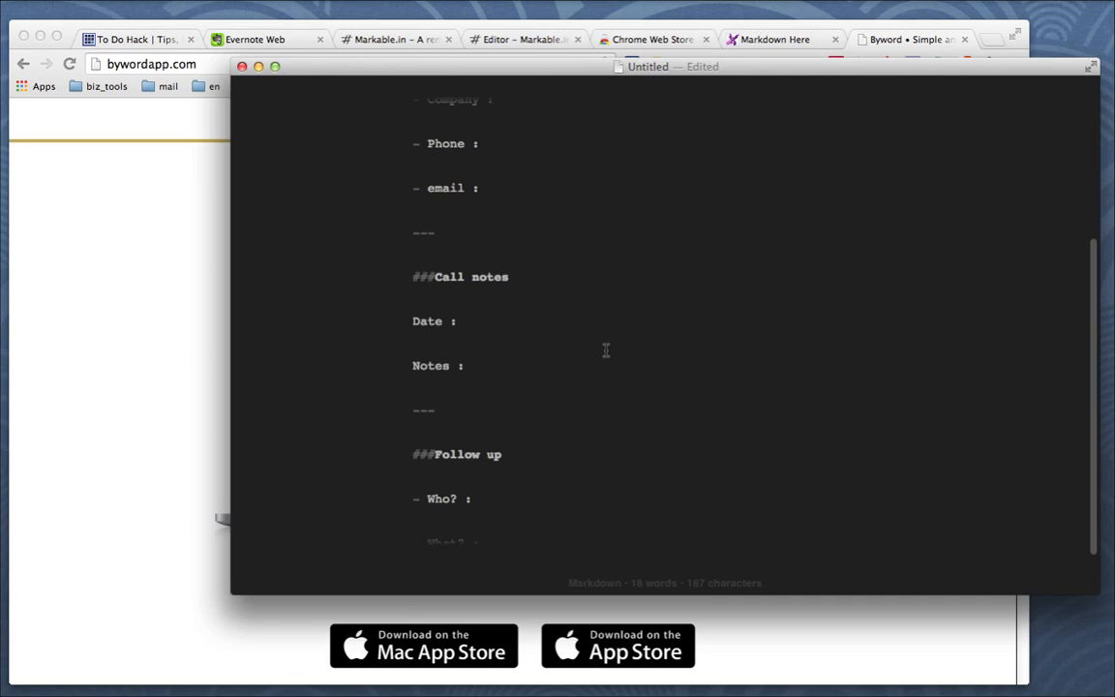
scroll(610, 411, up, 6)
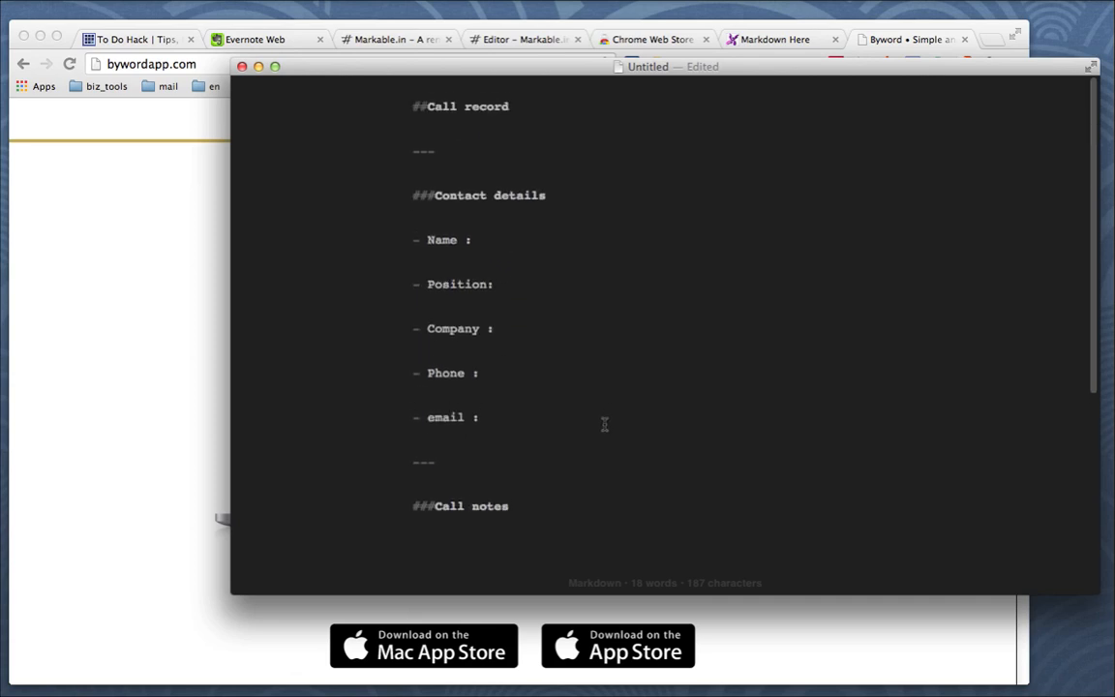
scroll(602, 335, down, 5)
scroll(601, 335, down, 1)
scroll(594, 331, up, 6)
scroll(595, 331, down, 6)
scroll(592, 331, up, 6)
Publish the call record document to the evernote_hacks Evernote destination under the title "Call record", without tags.
click(101, 0)
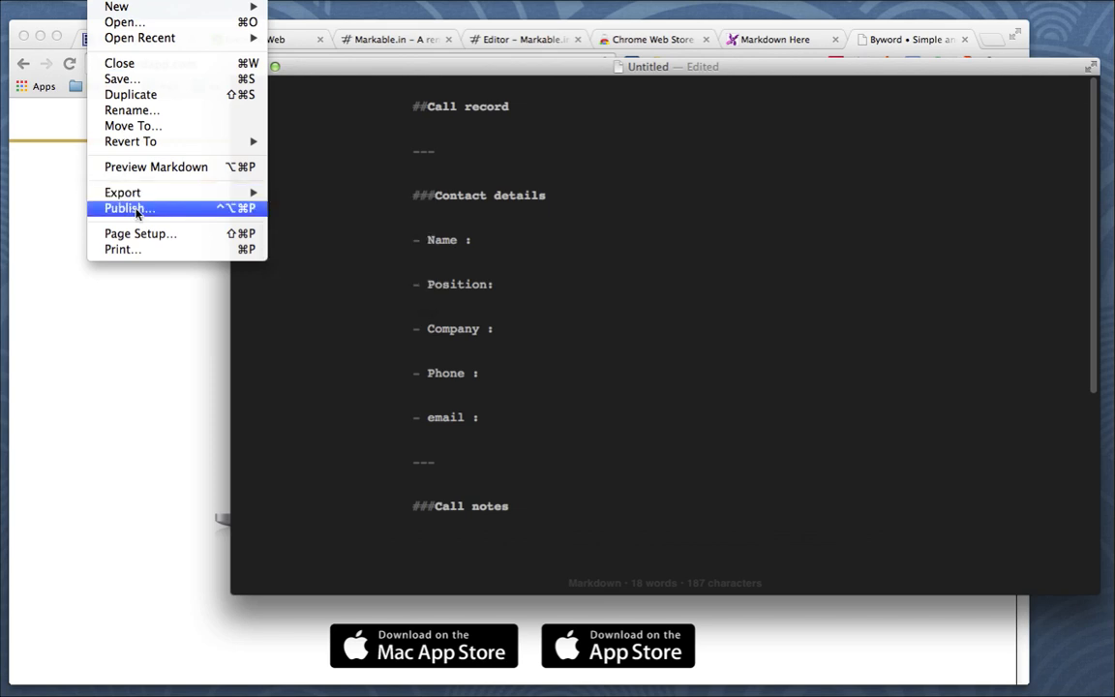
click(136, 211)
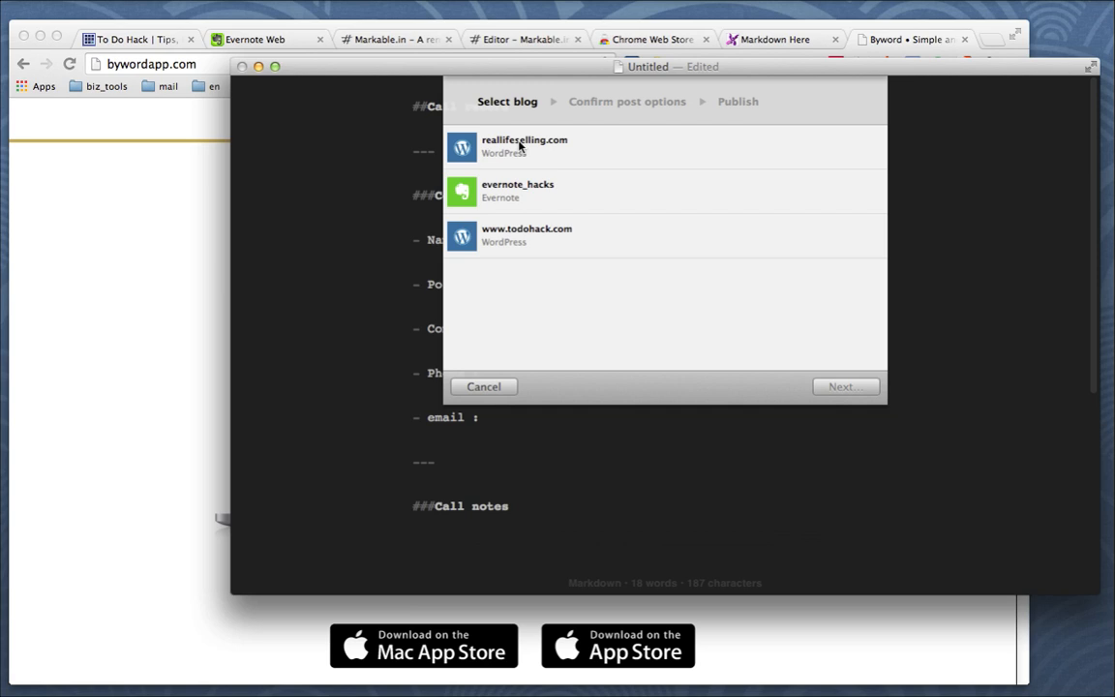
click(607, 149)
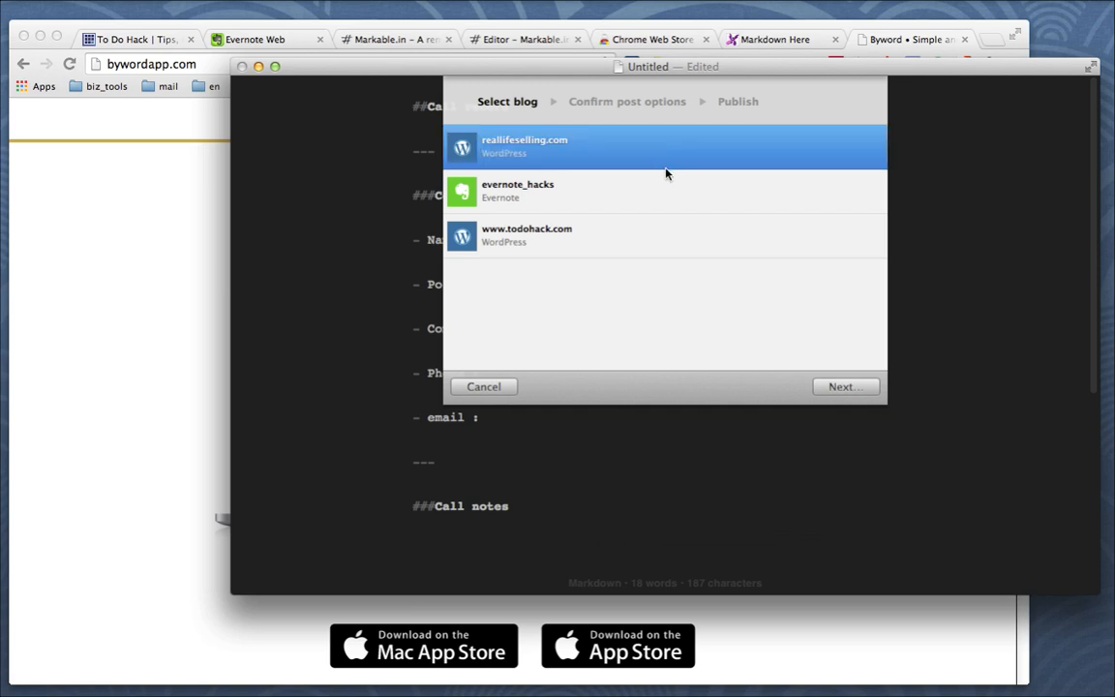
click(610, 241)
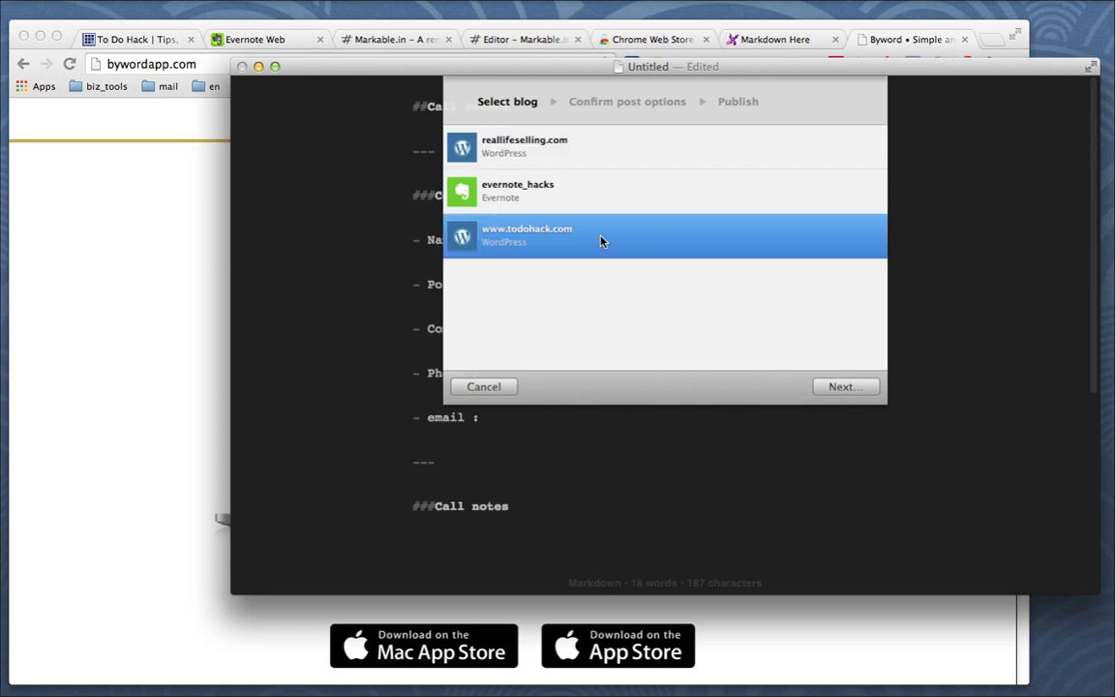
click(581, 200)
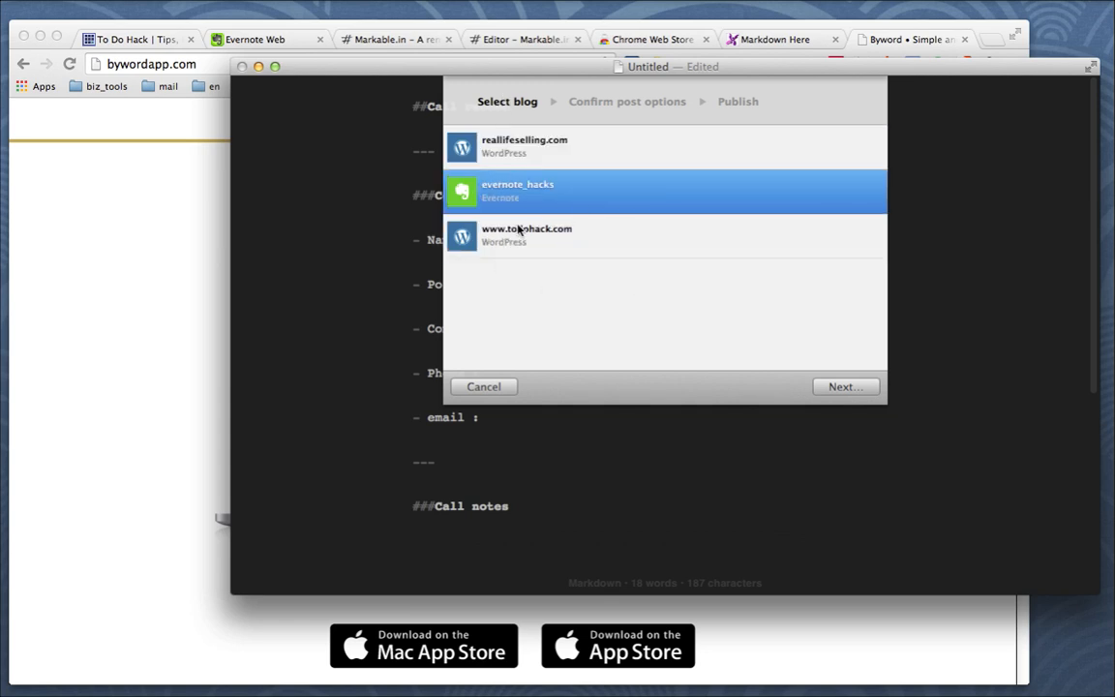
click(844, 386)
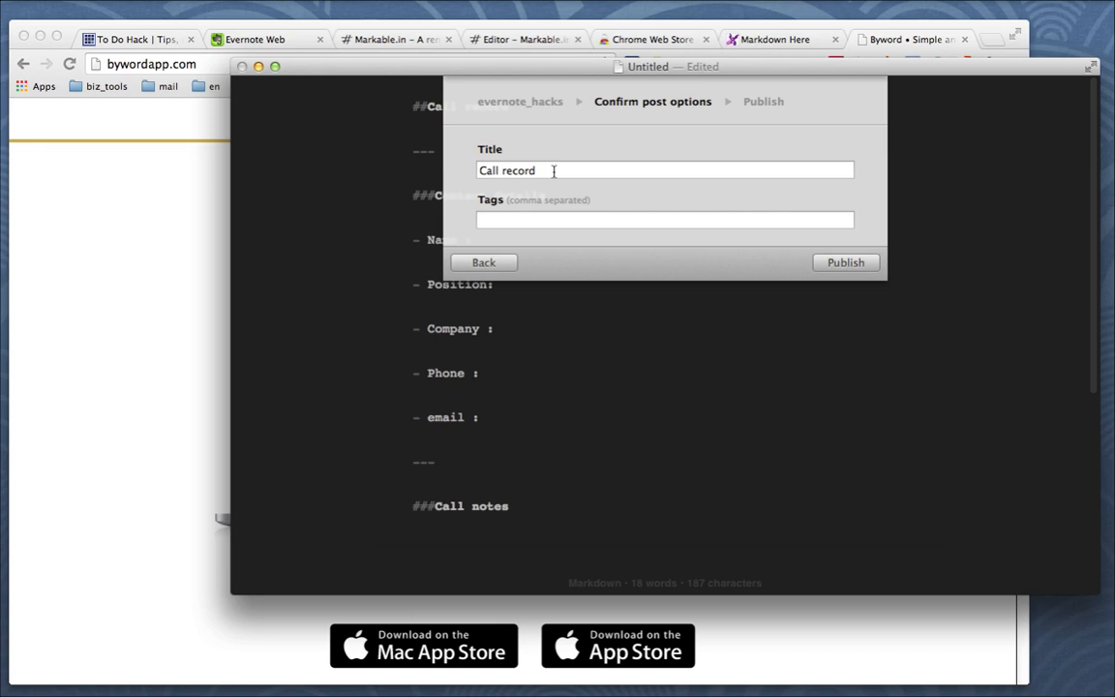
click(844, 263)
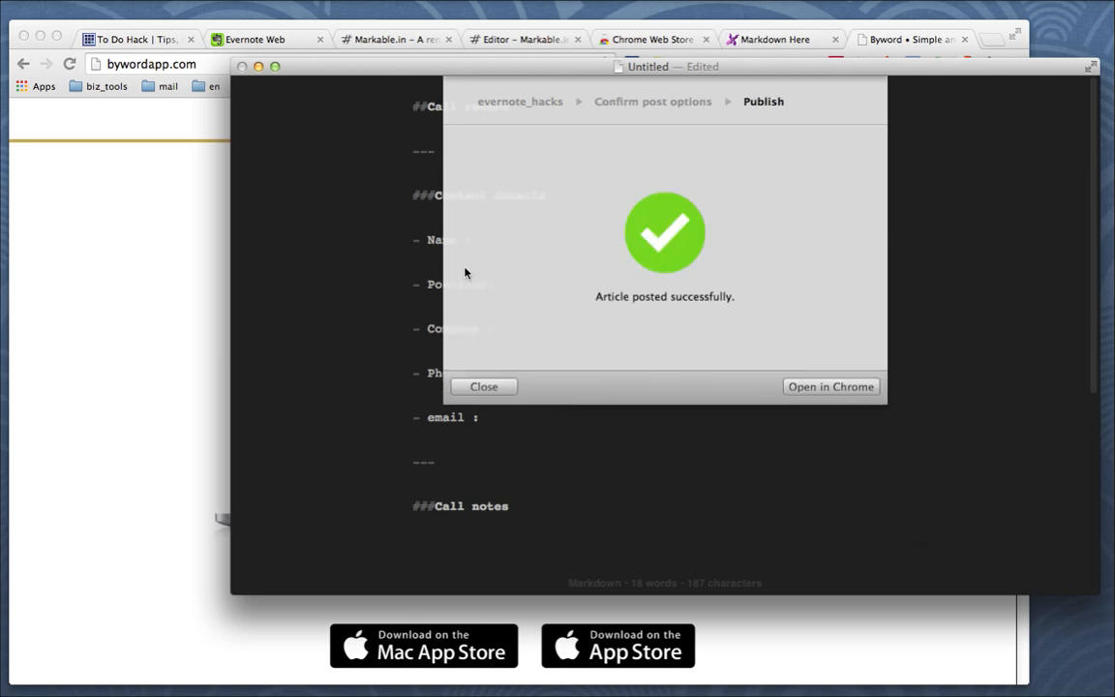
Switch to Evernote Web, reload the evernote_hacks notebook and examine the published Call record note from its contact details to the follow-up section.
click(255, 41)
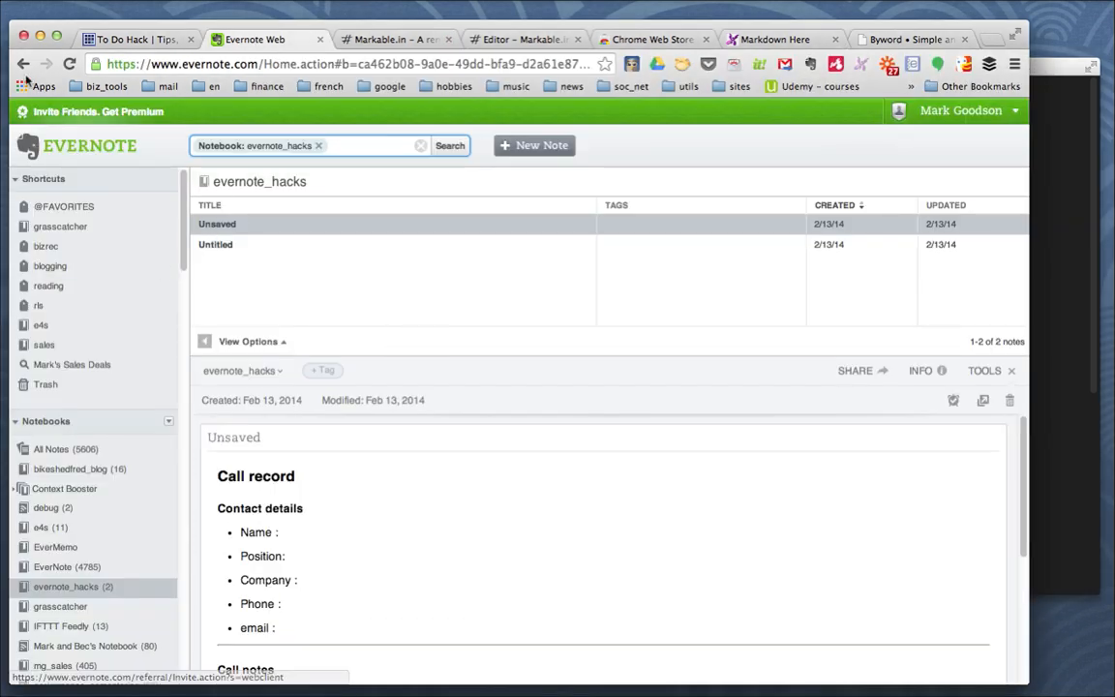
click(69, 65)
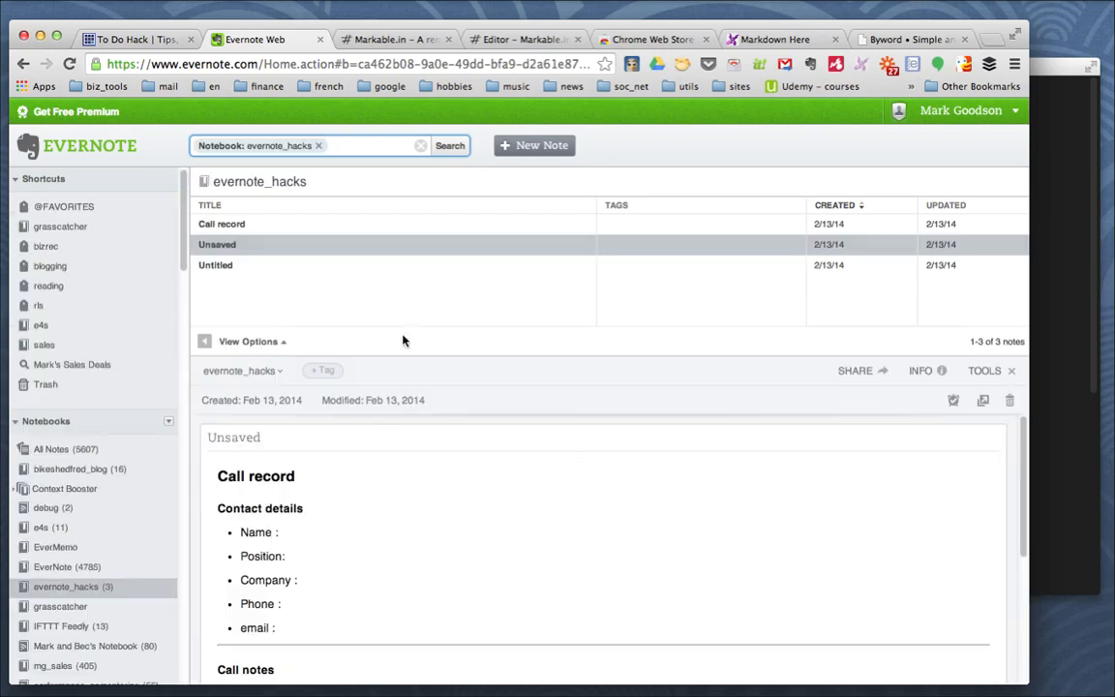
click(241, 229)
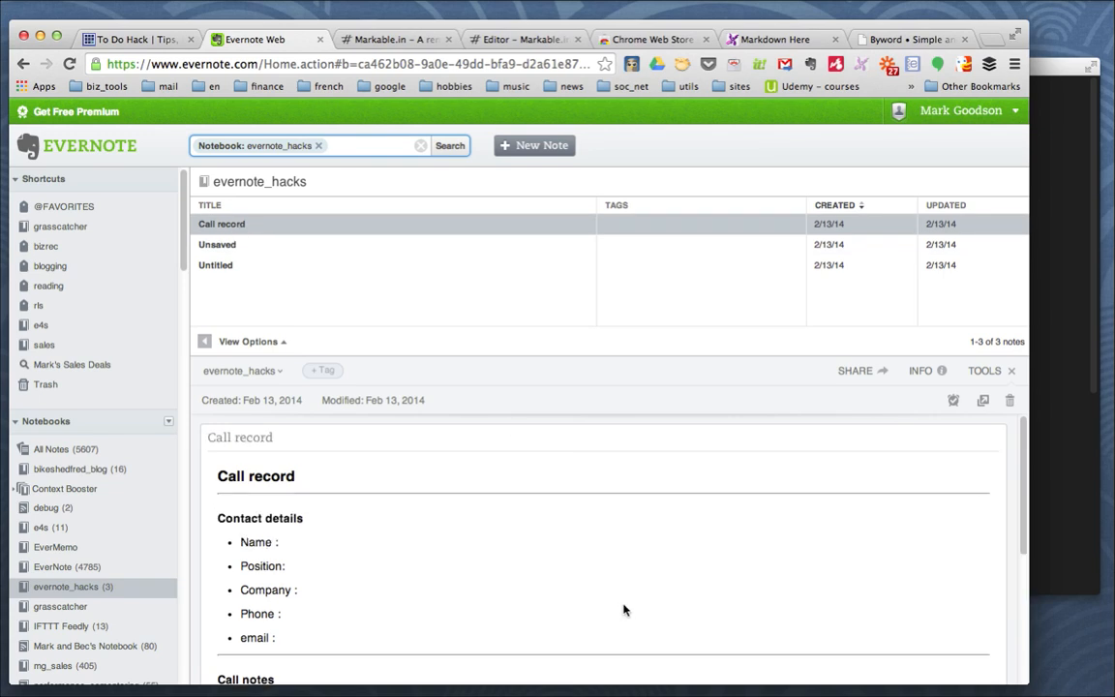
scroll(620, 556, down, 3)
scroll(616, 555, down, 2)
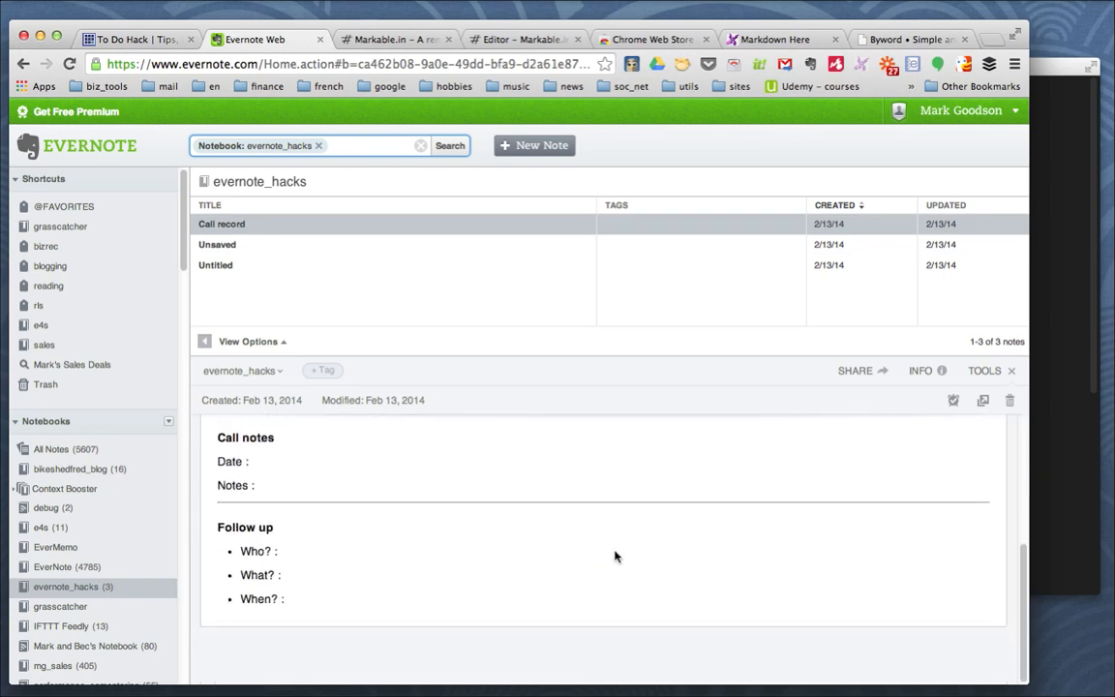
scroll(612, 555, up, 5)
scroll(610, 552, down, 5)
scroll(610, 552, up, 5)
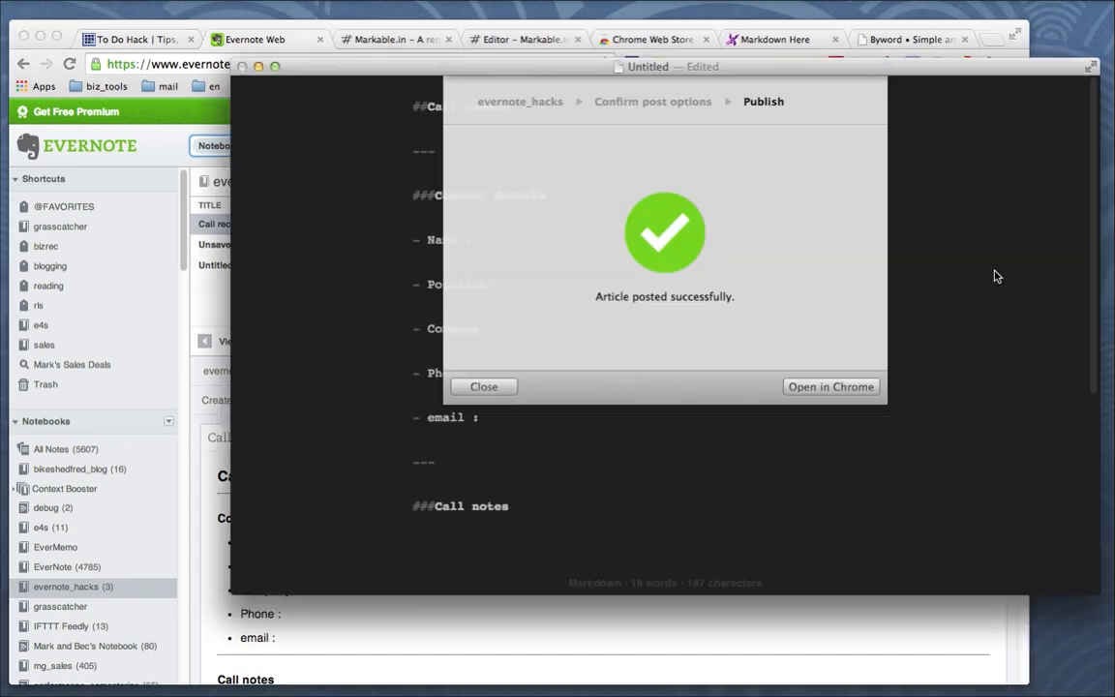
Dismiss the finished publishing dialog in Byword and return to the Call record note in Evernote Web.
click(483, 387)
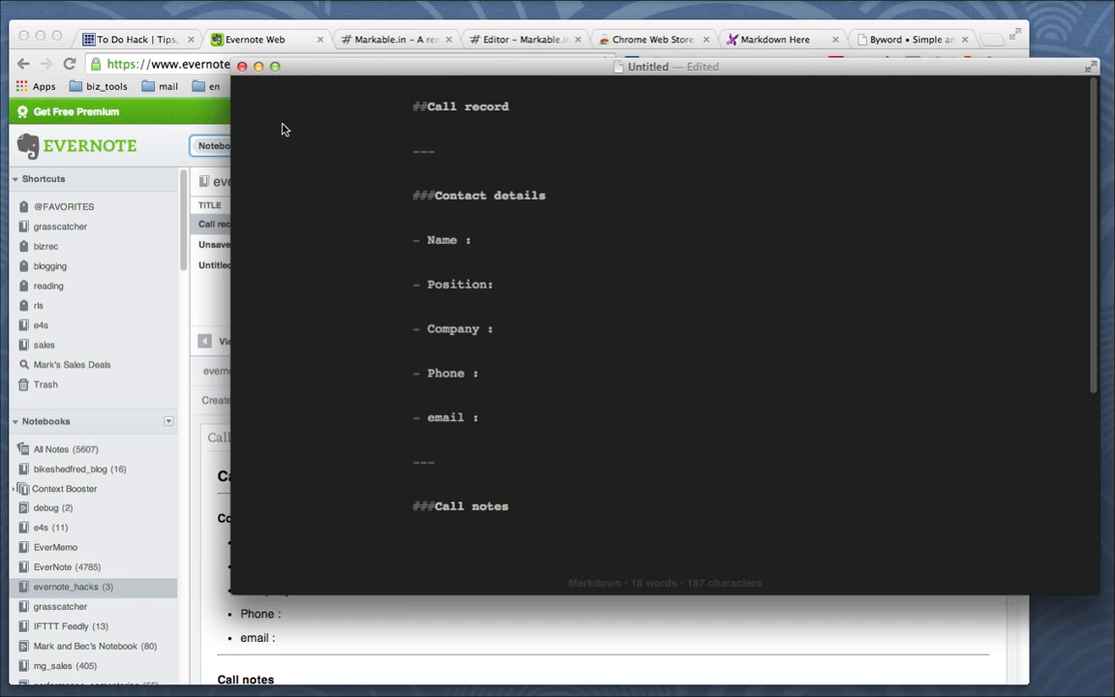
click(268, 39)
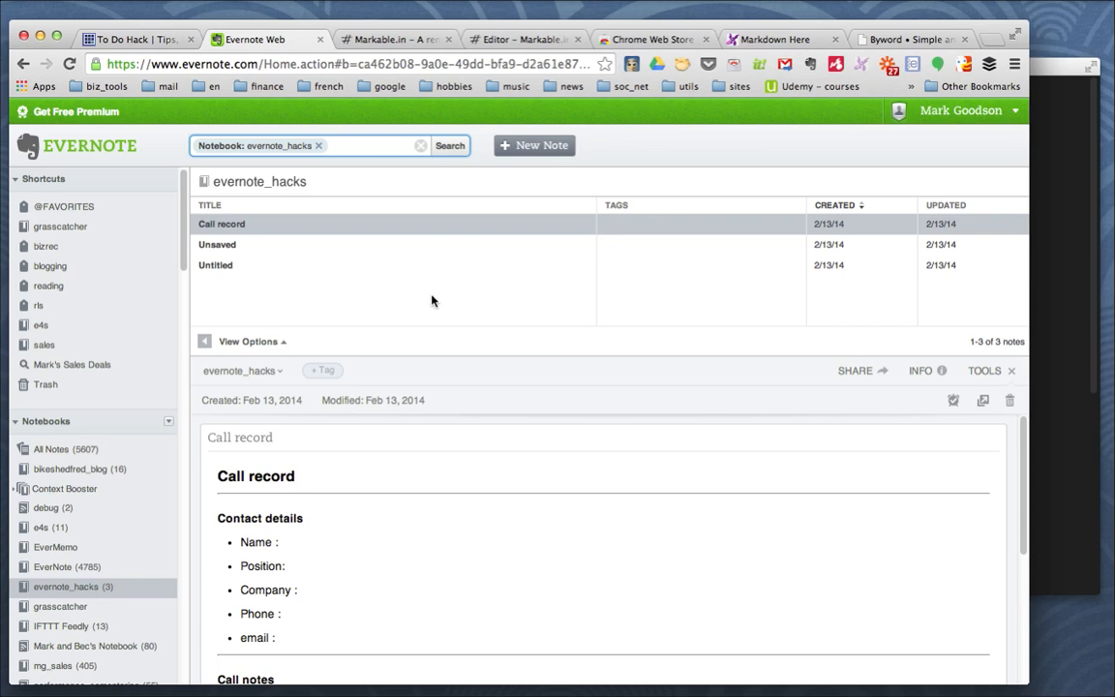
Look over the home pages of Markdown Here, Markable and Byword in the browser.
click(753, 40)
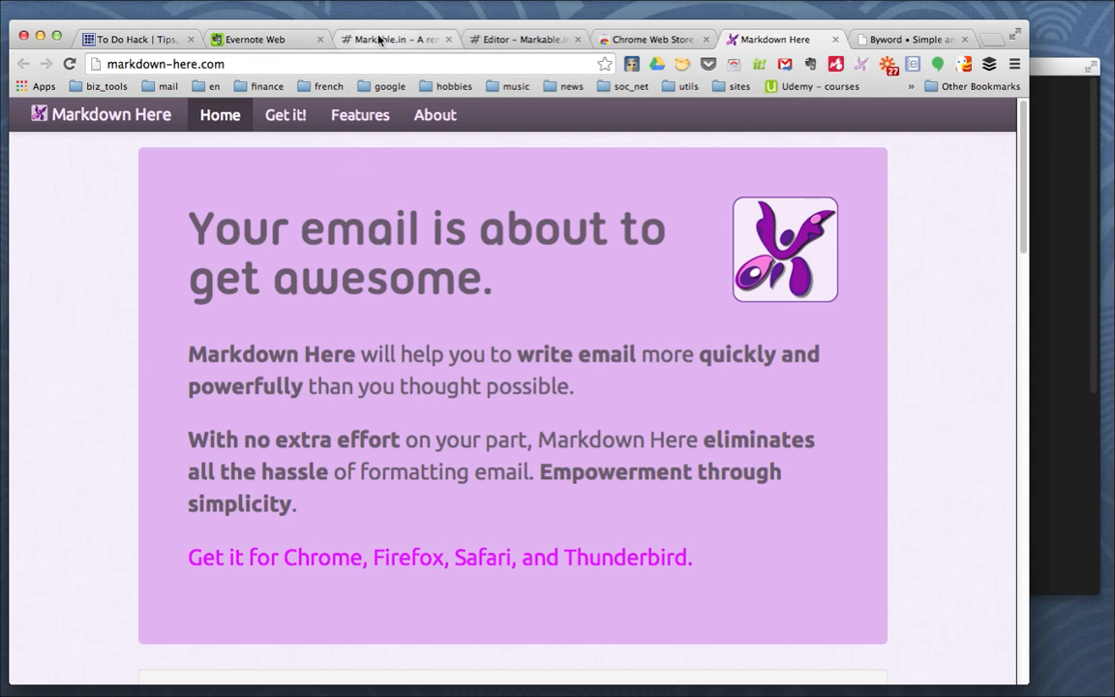
click(342, 37)
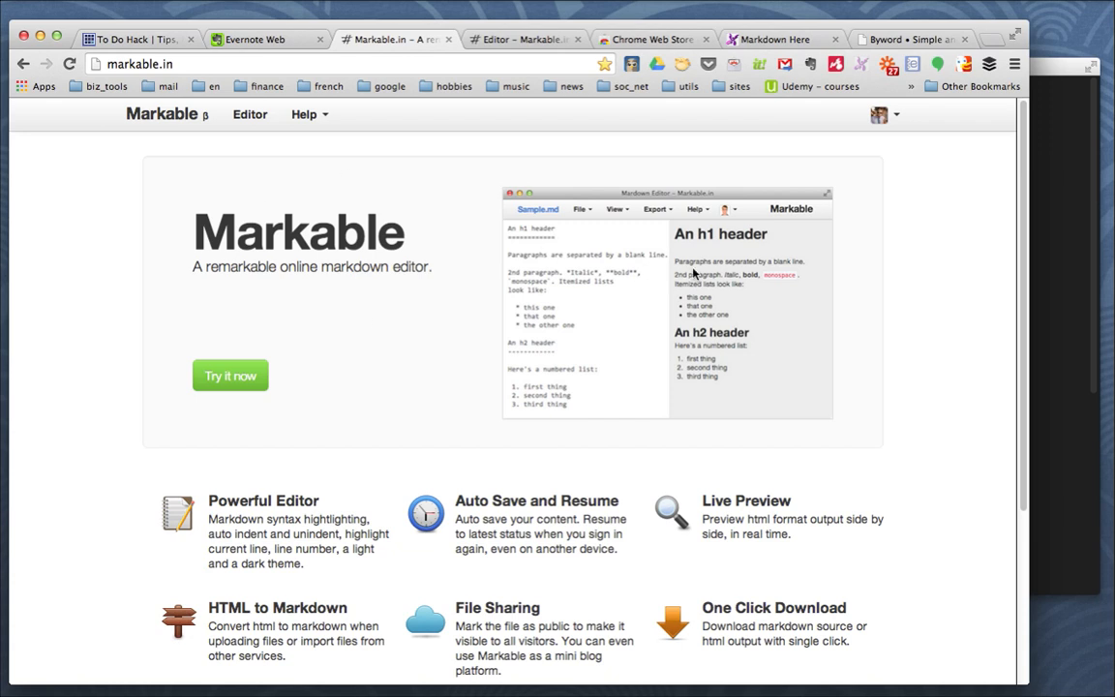
click(888, 40)
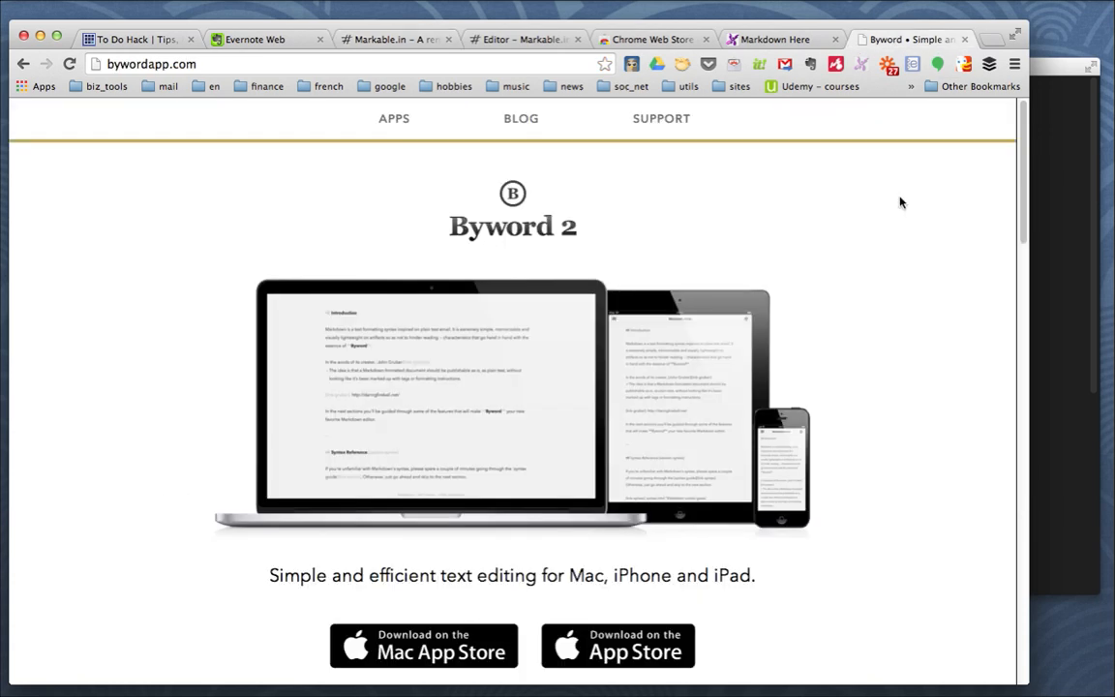